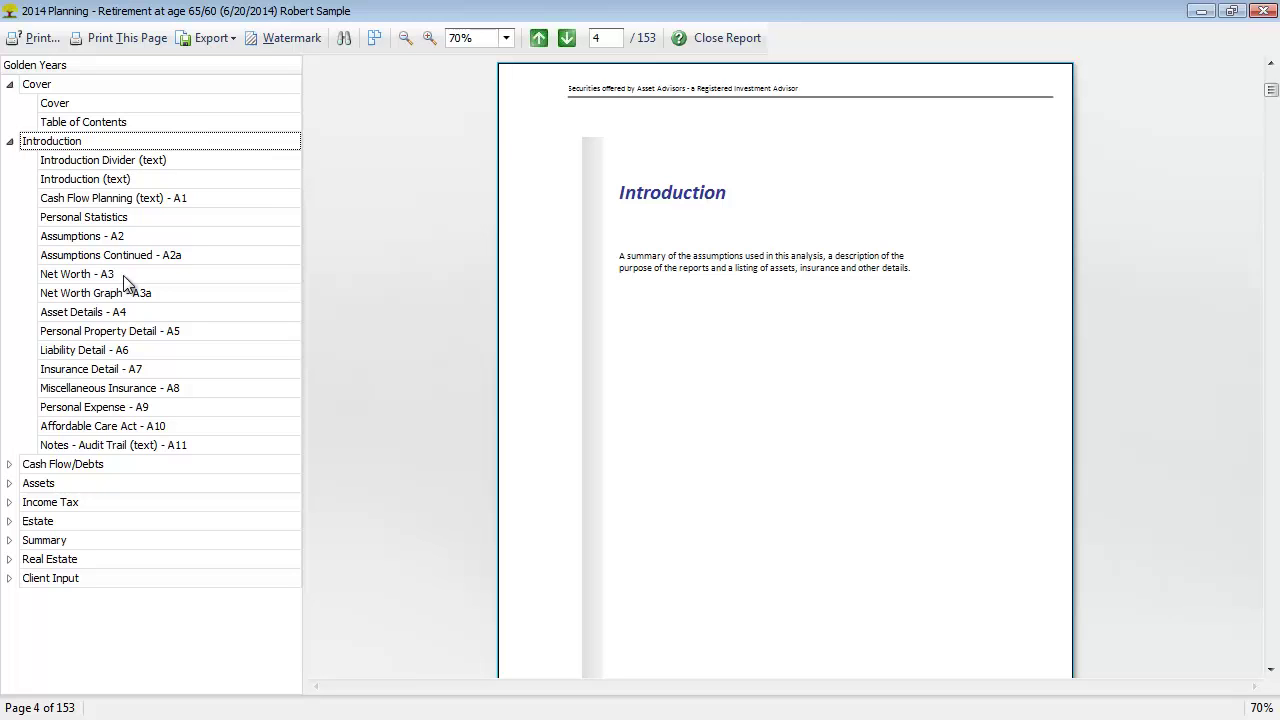
# - View the Cash Flow Planning, Assumptions, Assumptions Continued and Net Worth pages of the report's Introduction section
pyautogui.click(64, 200)
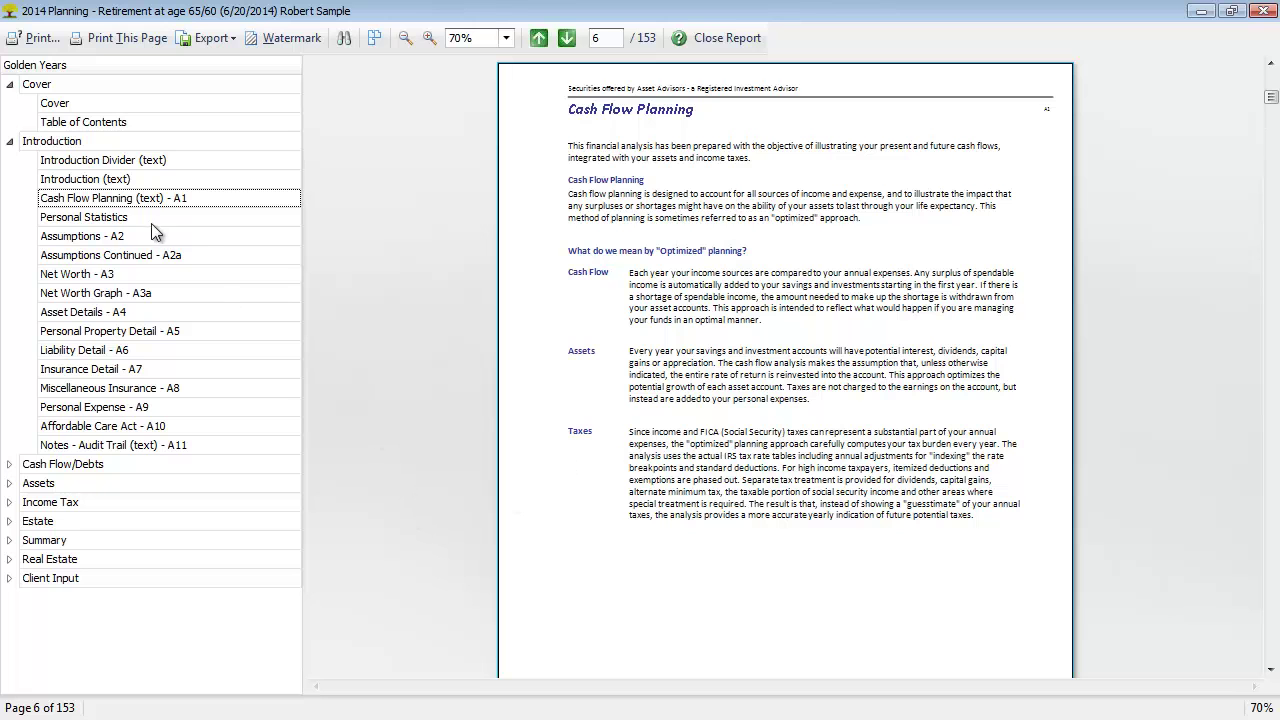
pyautogui.click(100, 237)
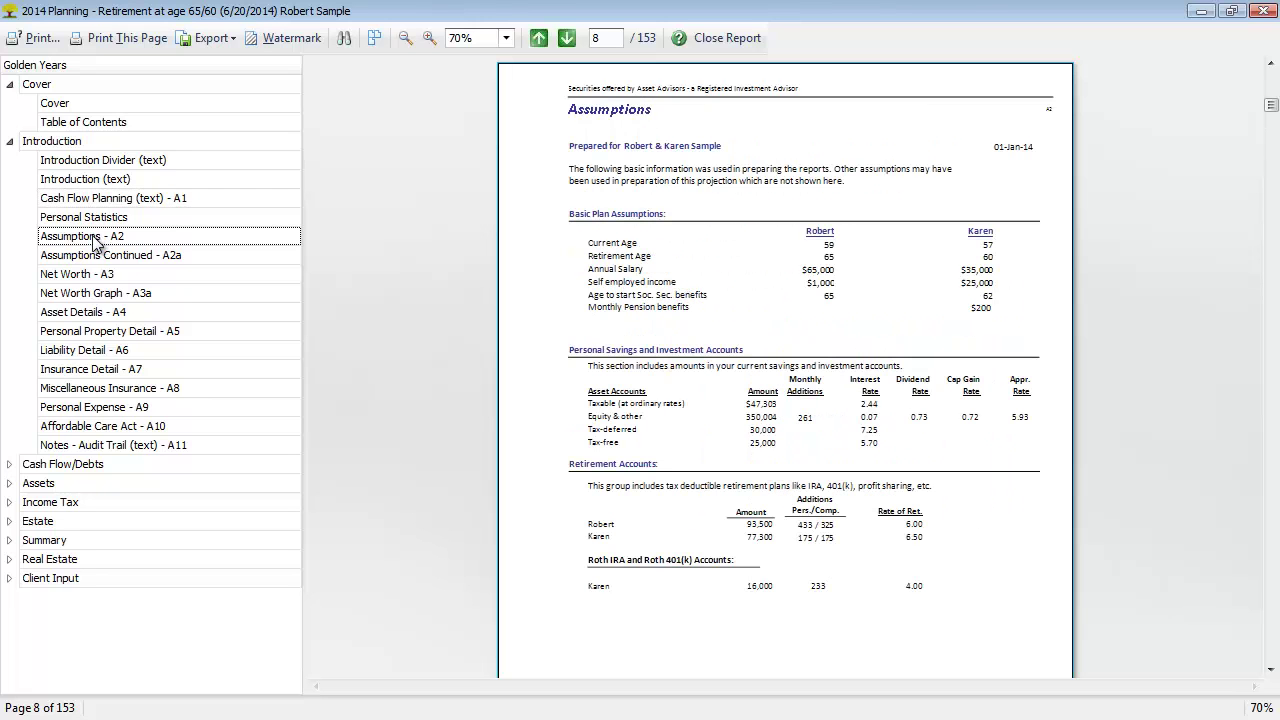
pyautogui.click(100, 257)
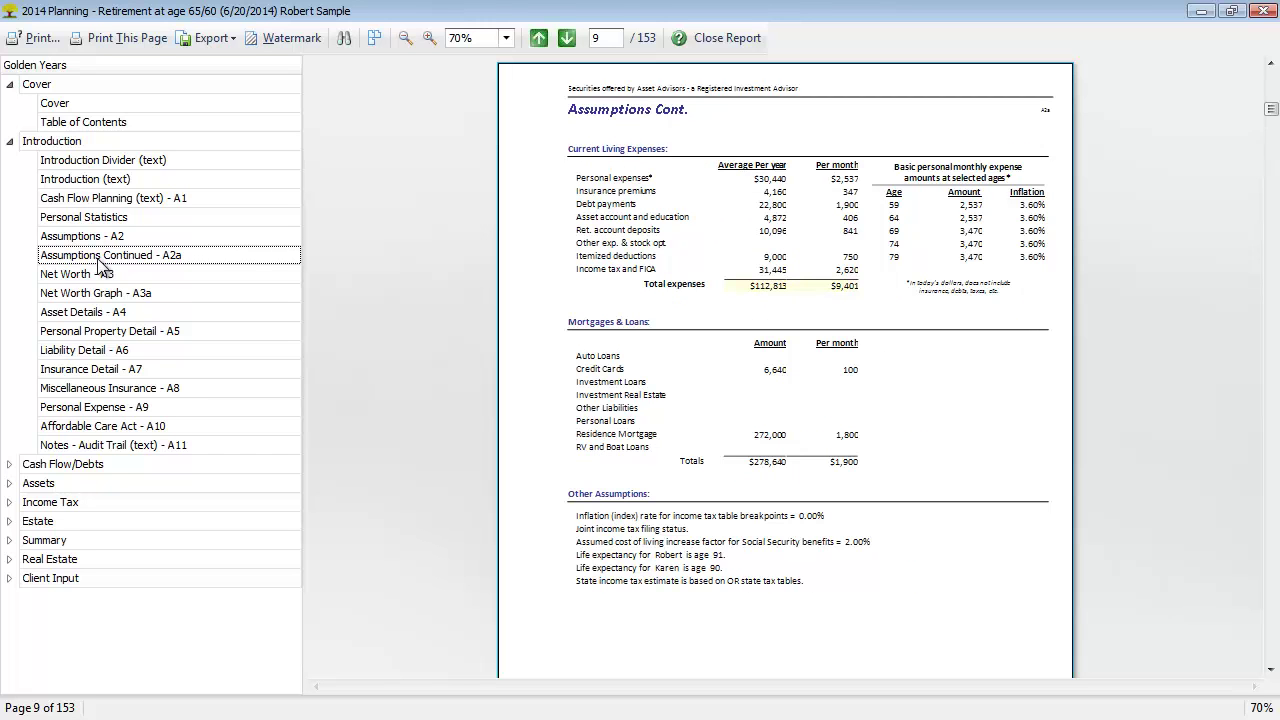
pyautogui.click(95, 275)
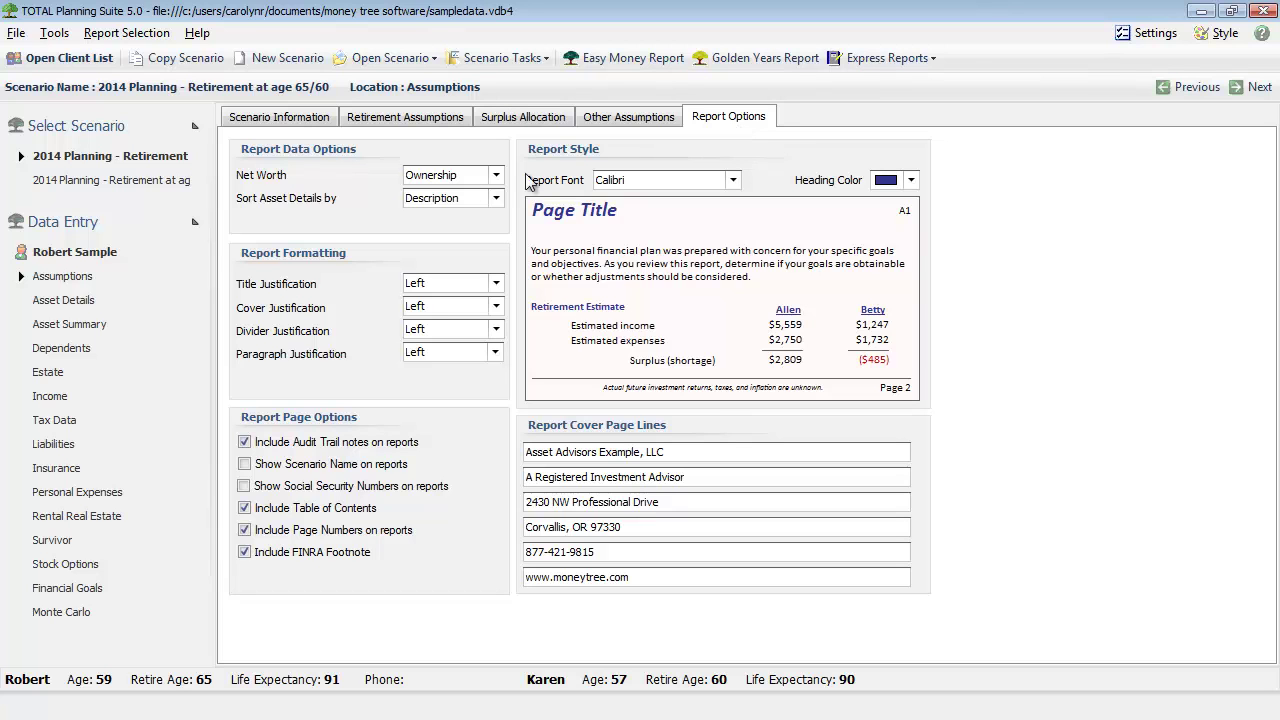
# - Review the available Net Worth formats in the scenario's report options, keep Ownership, and return to the report
pyautogui.click(492, 178)
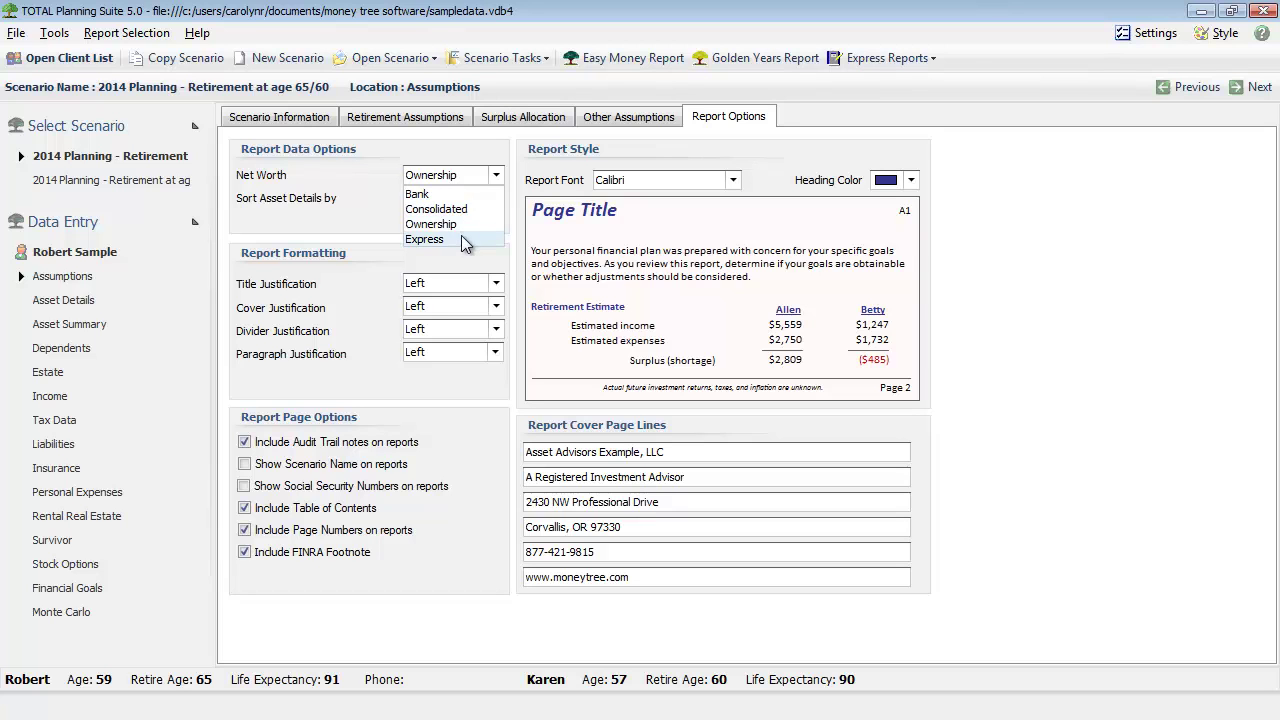
pyautogui.click(1069, 262)
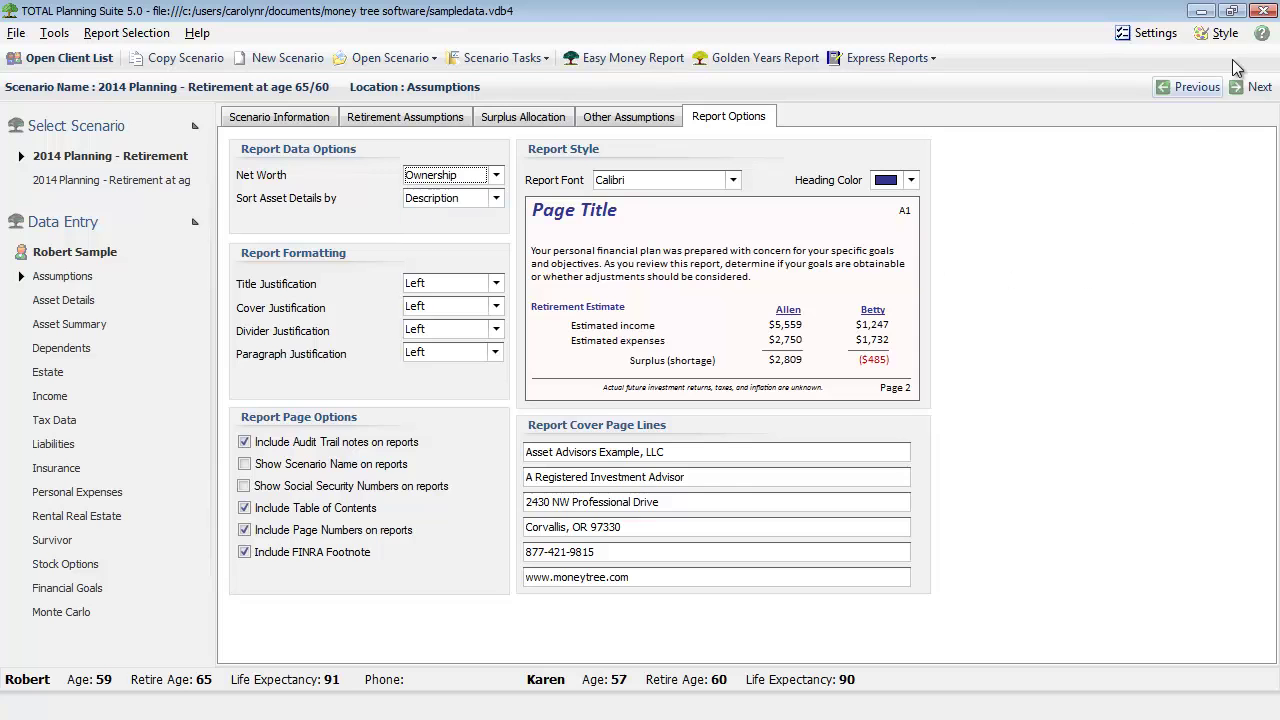
pyautogui.click(1202, 12)
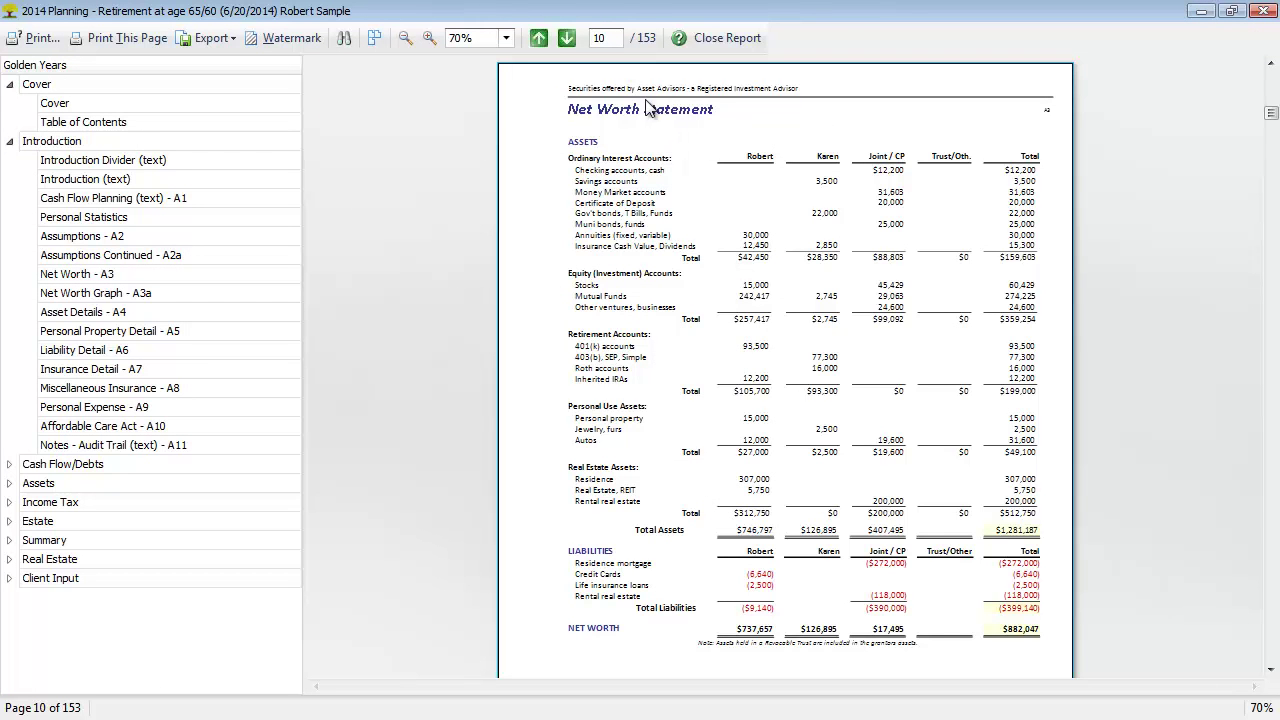
# - View the Net Worth graph page, and examine the Asset Detail report enlarged to 120%
pyautogui.click(567, 38)
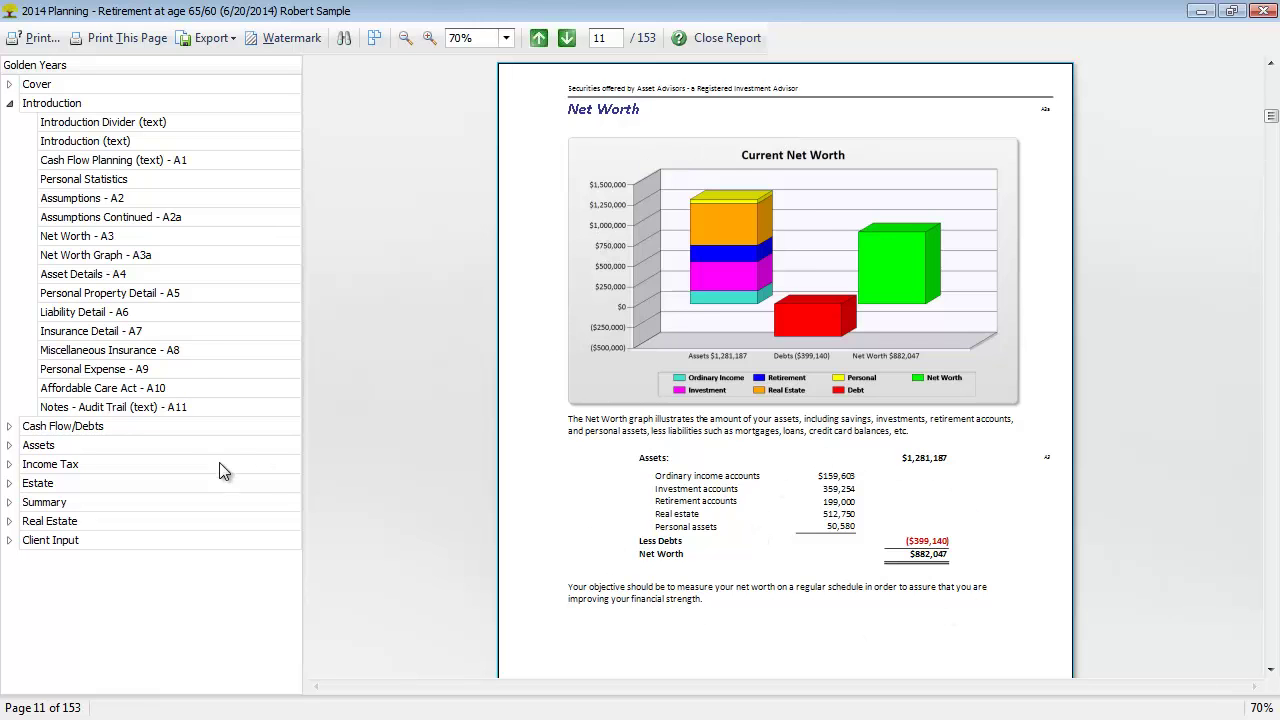
pyautogui.click(74, 277)
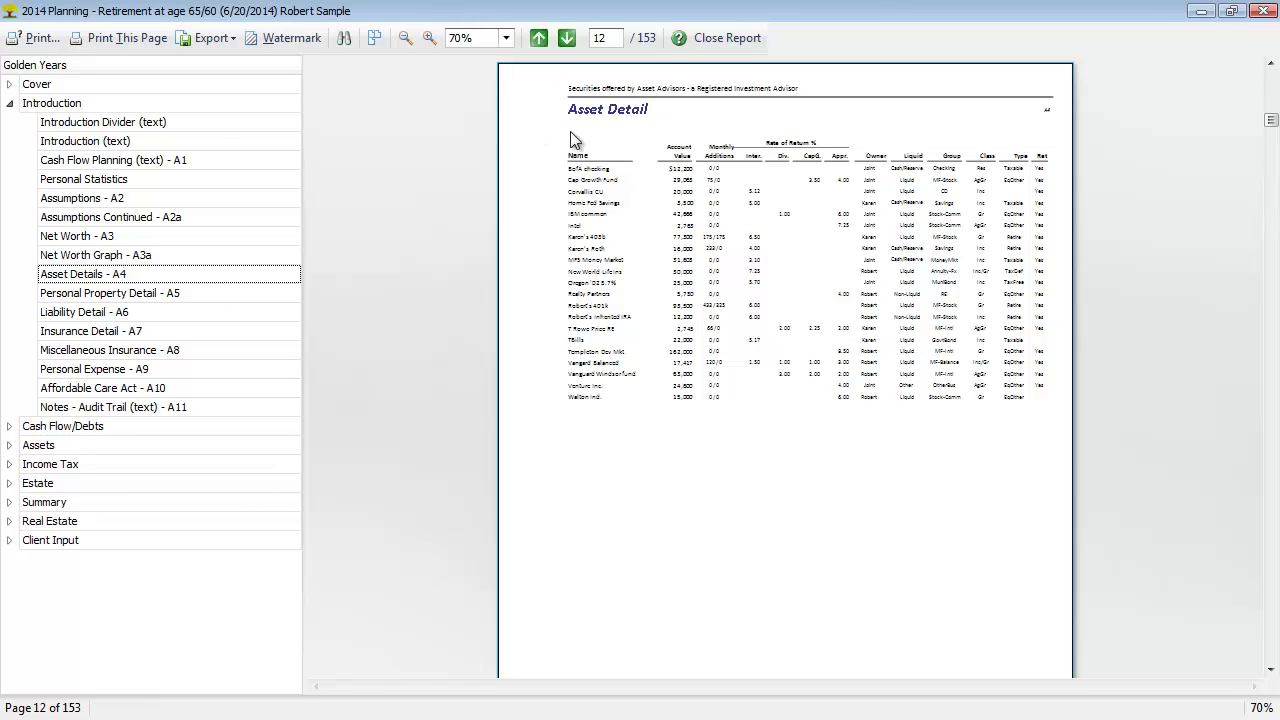
pyautogui.click(429, 38)
pyautogui.click(429, 38)
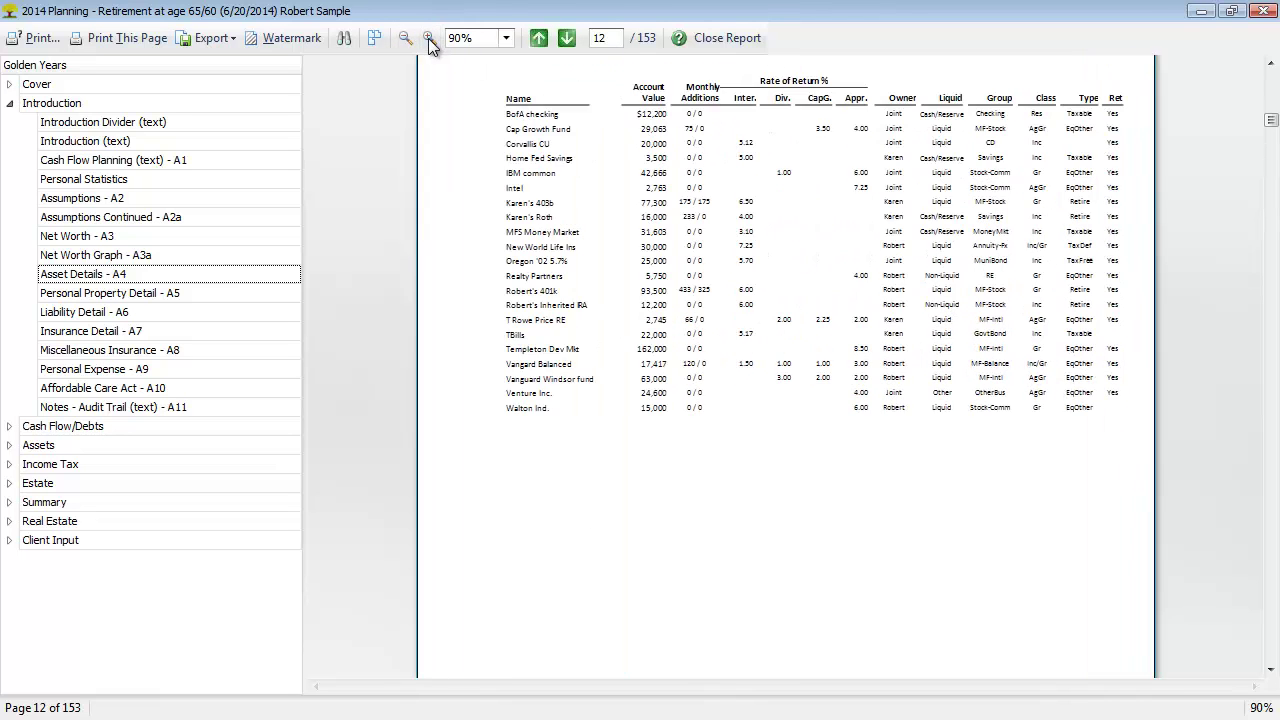
pyautogui.click(429, 38)
pyautogui.click(429, 38)
pyautogui.click(429, 38)
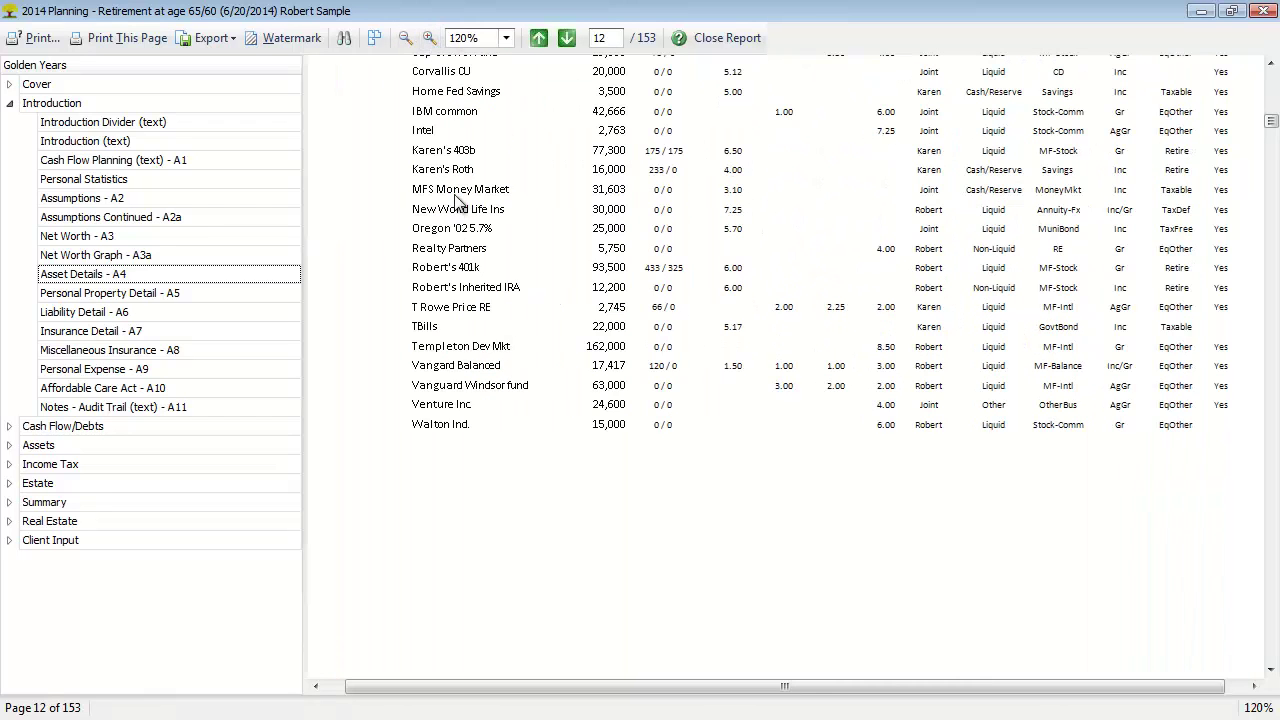
pyautogui.scroll(3, 623, 490)
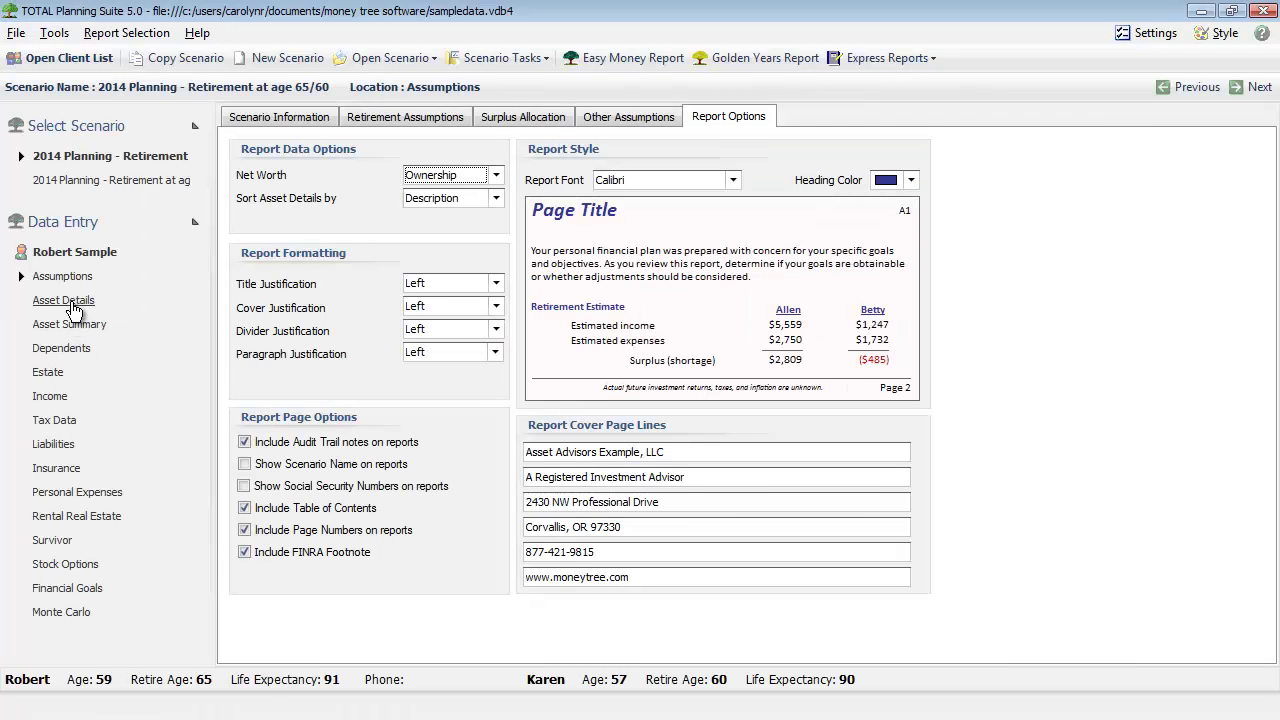
# - Look at the Asset Details data entry and the sort choices for asset details, keep Description, and return to the report
pyautogui.click(66, 302)
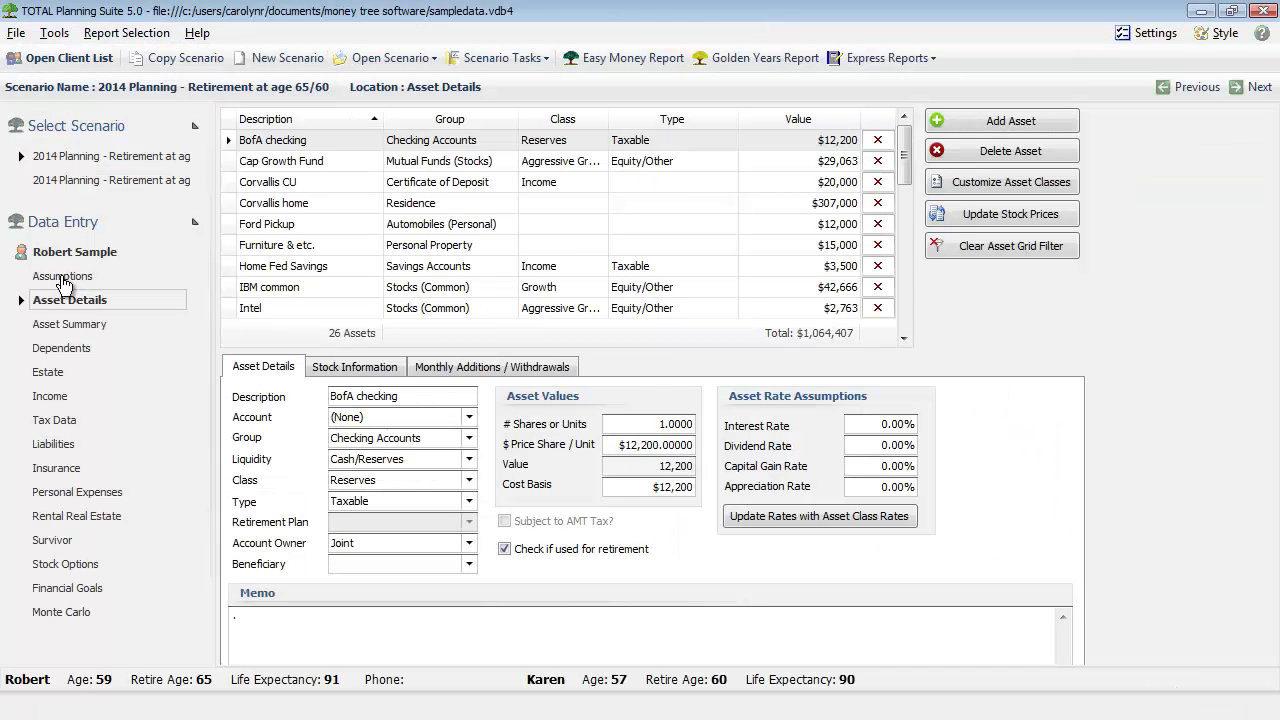
pyautogui.click(58, 282)
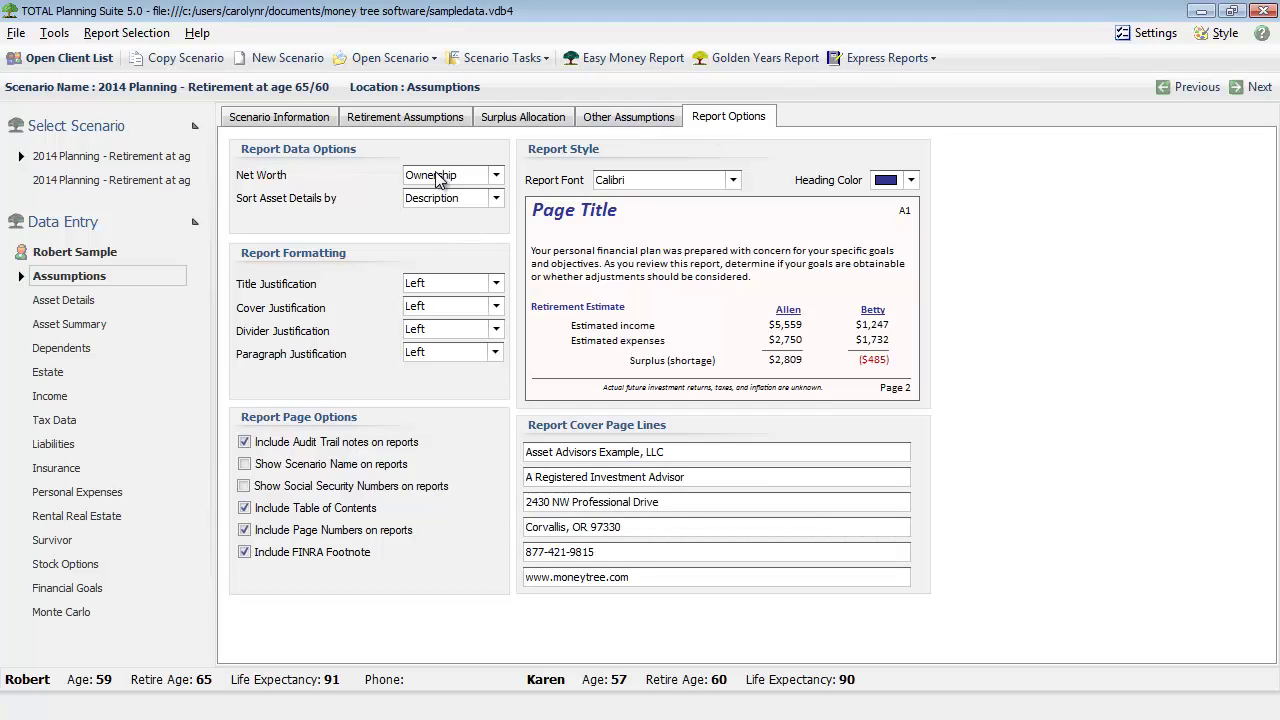
pyautogui.click(450, 200)
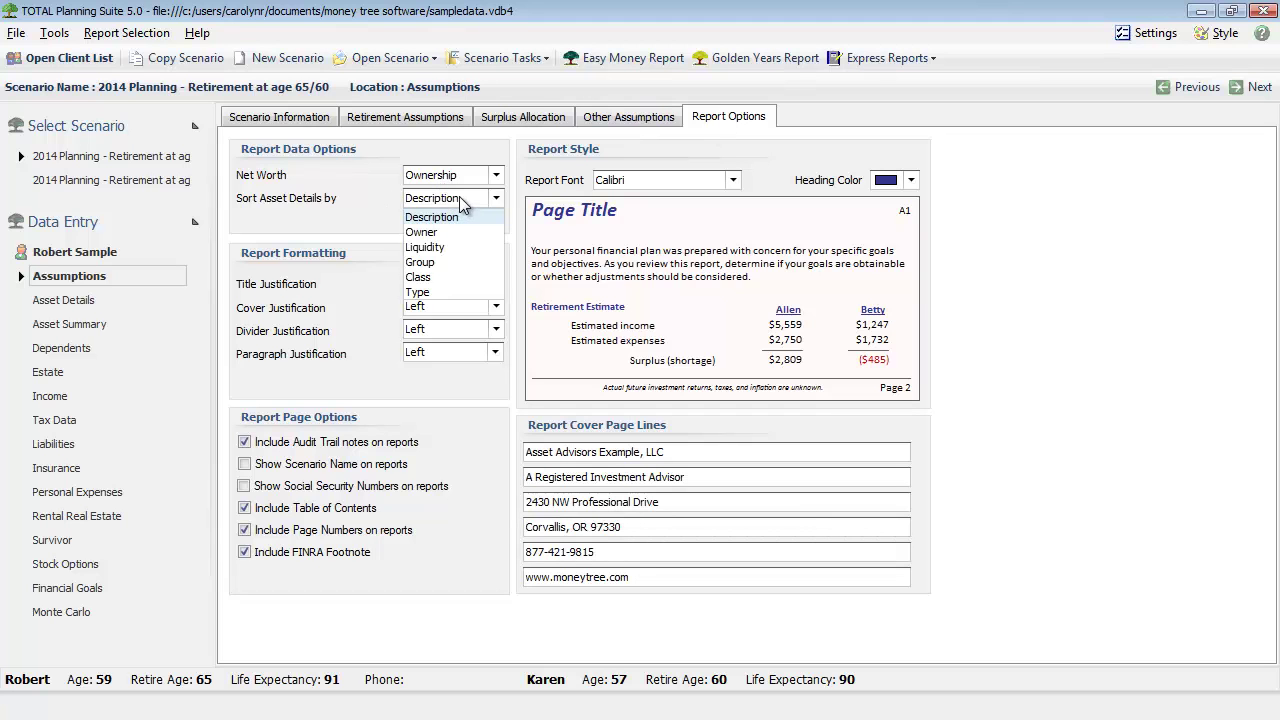
pyautogui.click(459, 197)
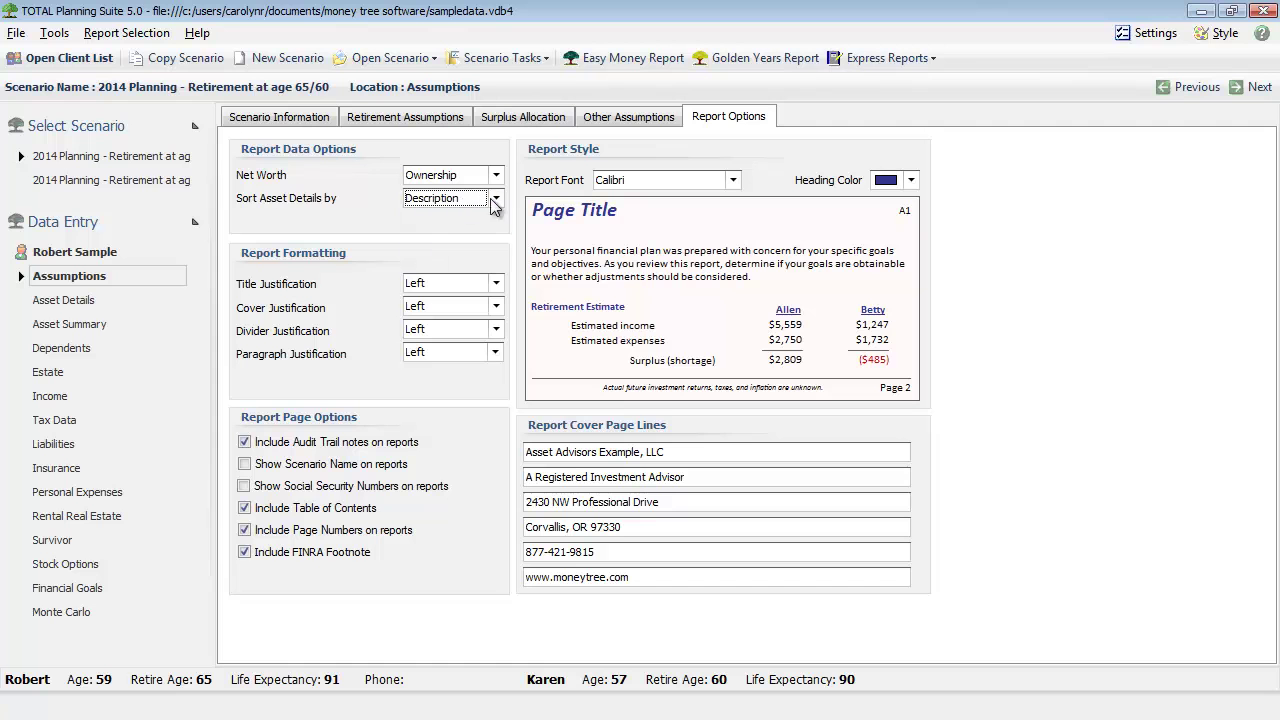
pyautogui.click(1201, 10)
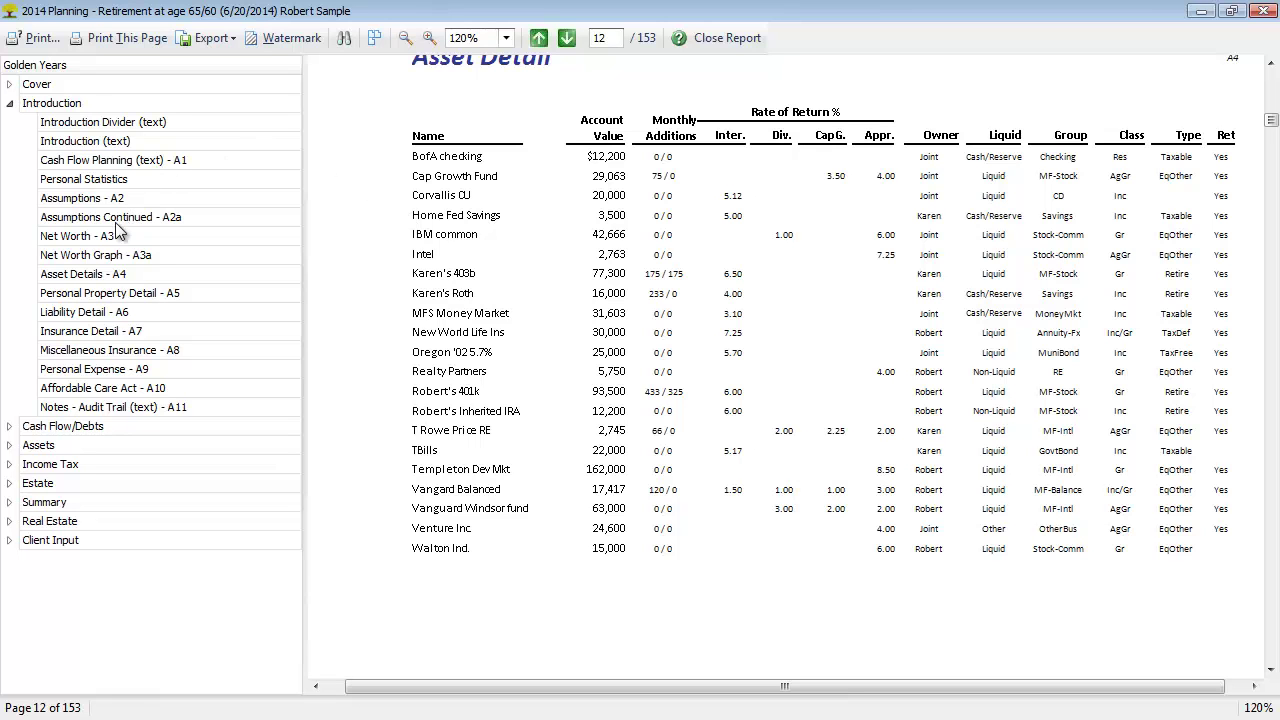
# - Read the Audit Trail Notes page, including its explanations of page numbering, column numbering and source notes
pyautogui.click(101, 408)
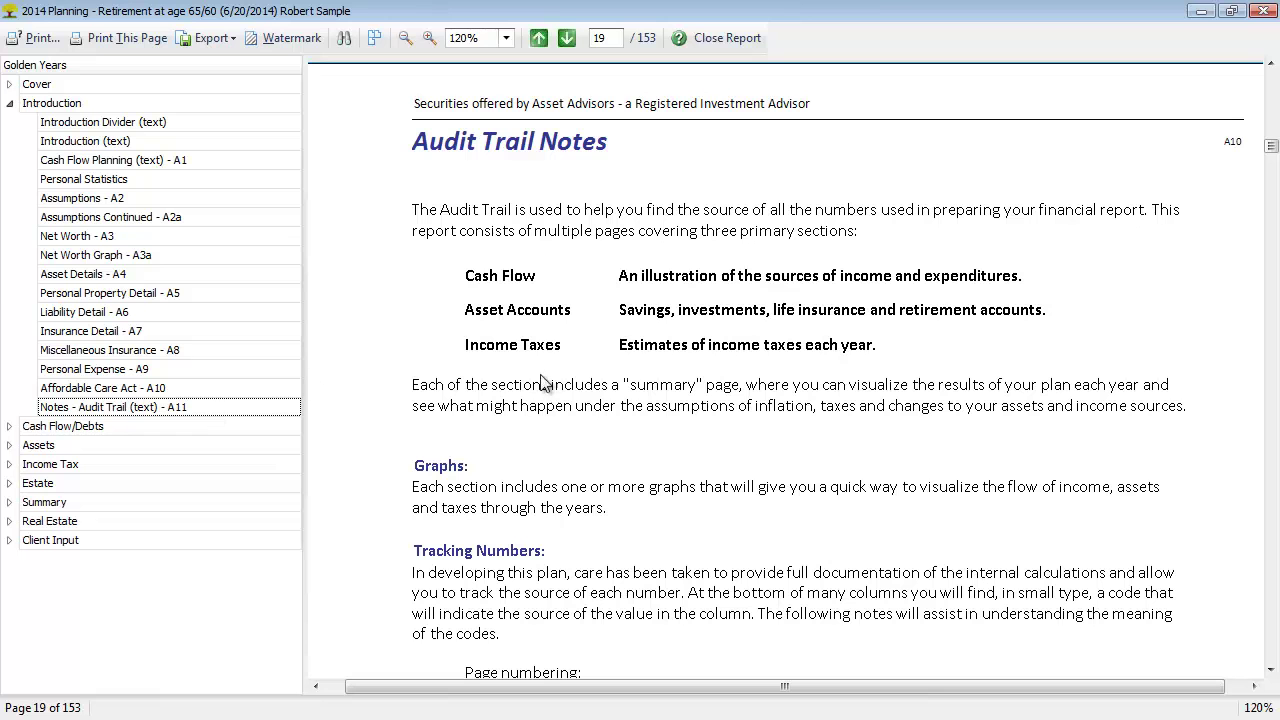
pyautogui.click(620, 385)
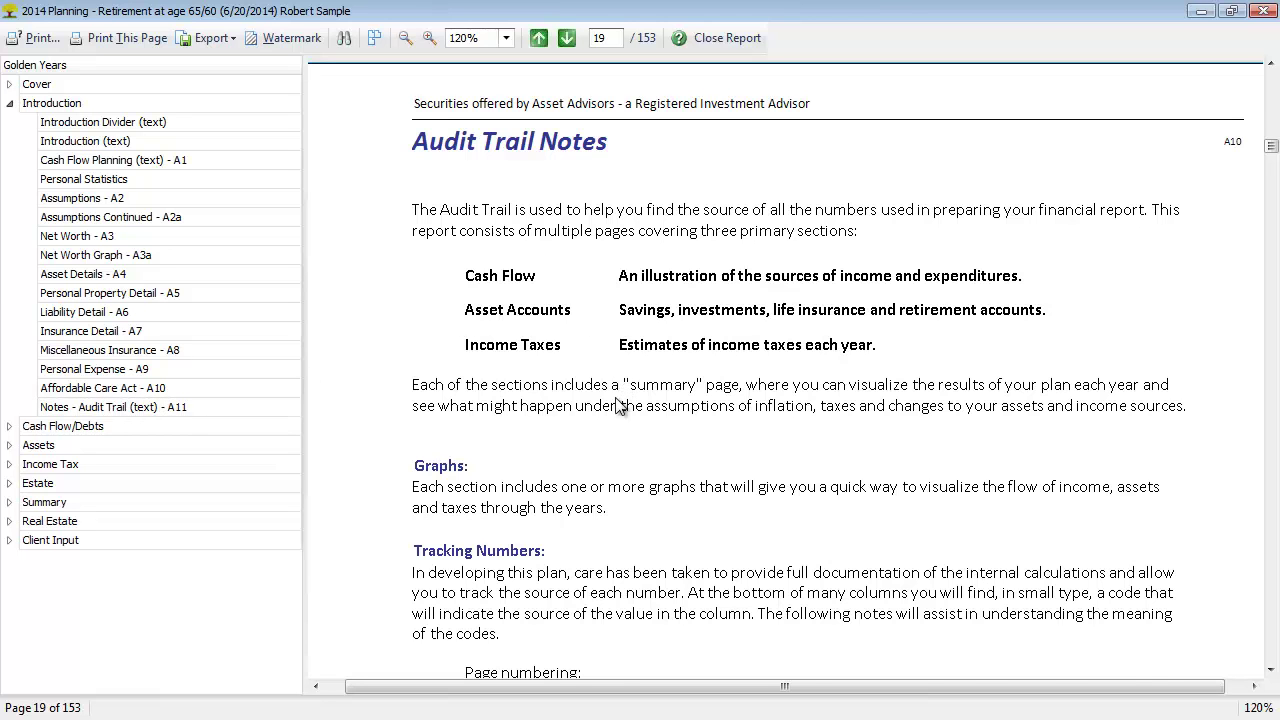
pyautogui.scroll(-5, 619, 385)
pyautogui.scroll(-4, 618, 396)
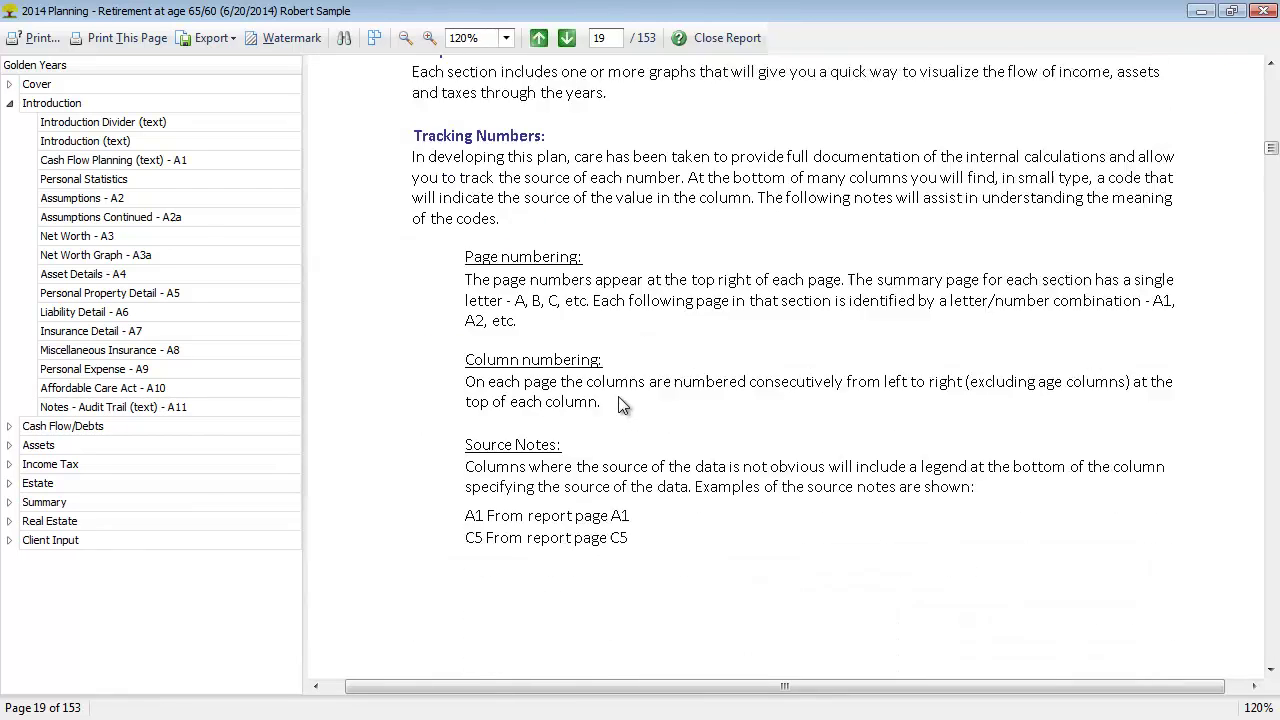
pyautogui.scroll(4, 616, 396)
pyautogui.scroll(7, 615, 396)
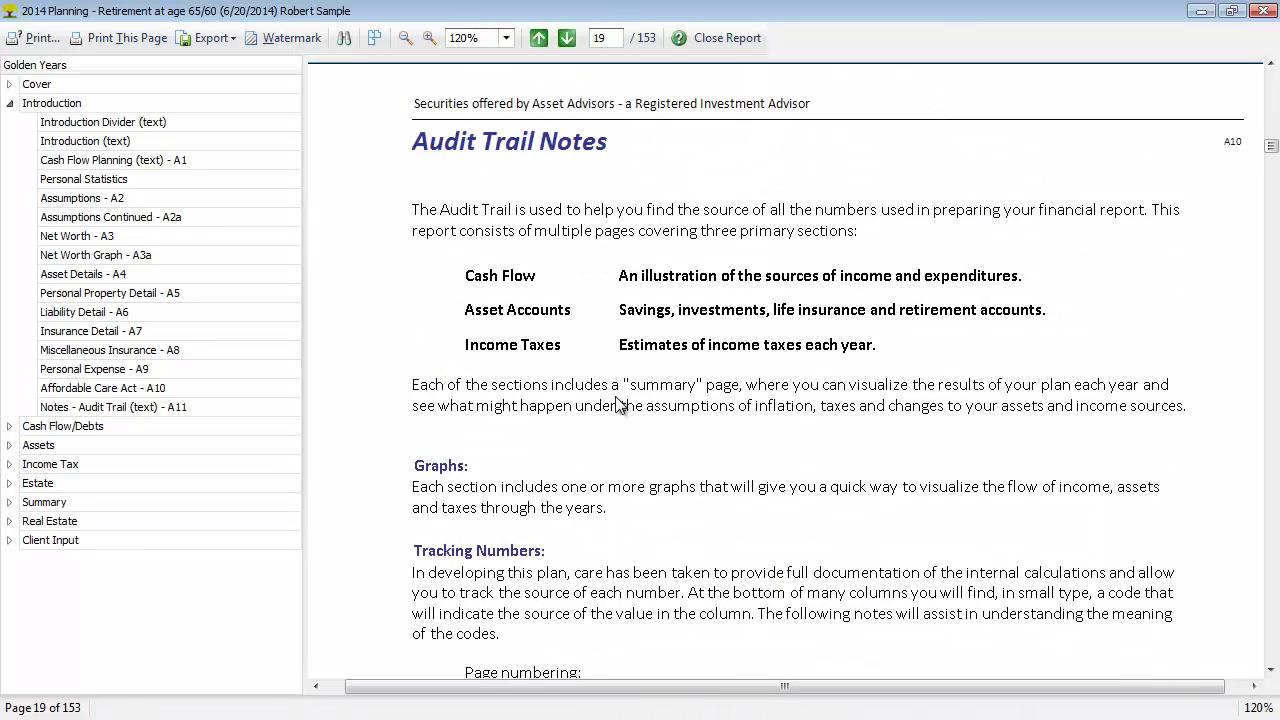
pyautogui.scroll(-2, 480, 378)
# - Expand the Cash Flow/Debts and Assets sections of the report and look through their page listings
pyautogui.click(50, 430)
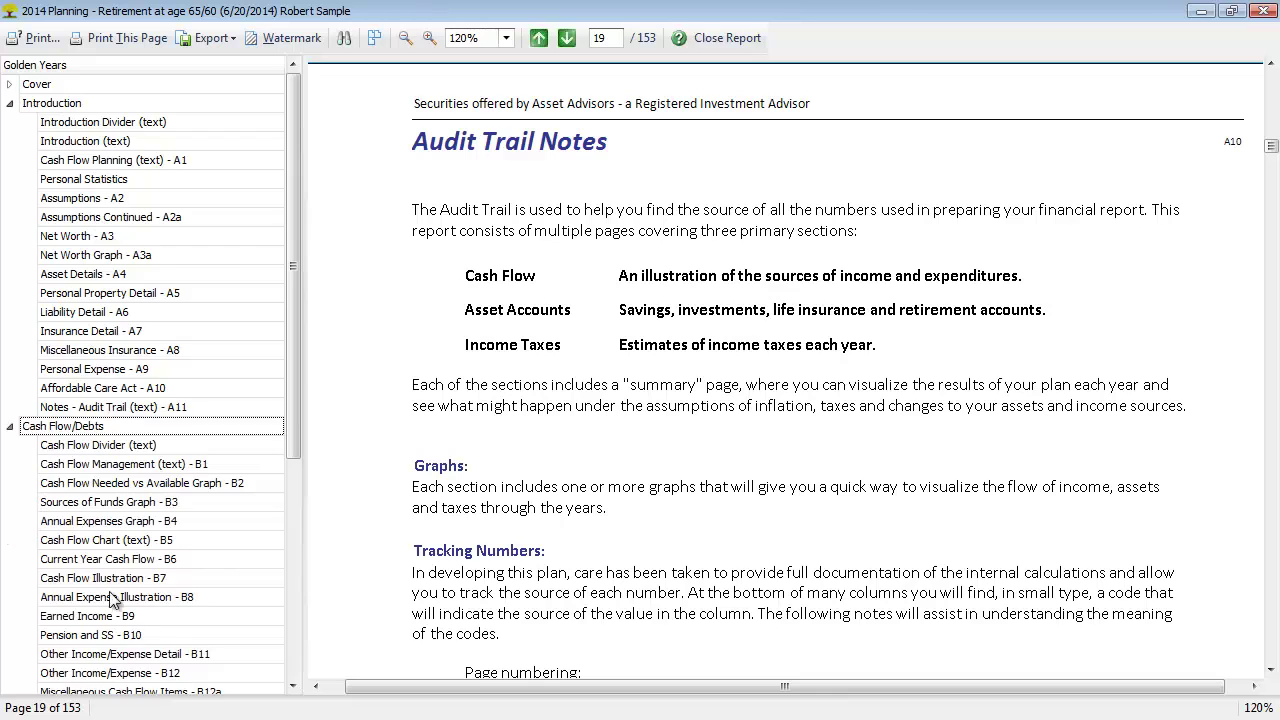
pyautogui.click(57, 580)
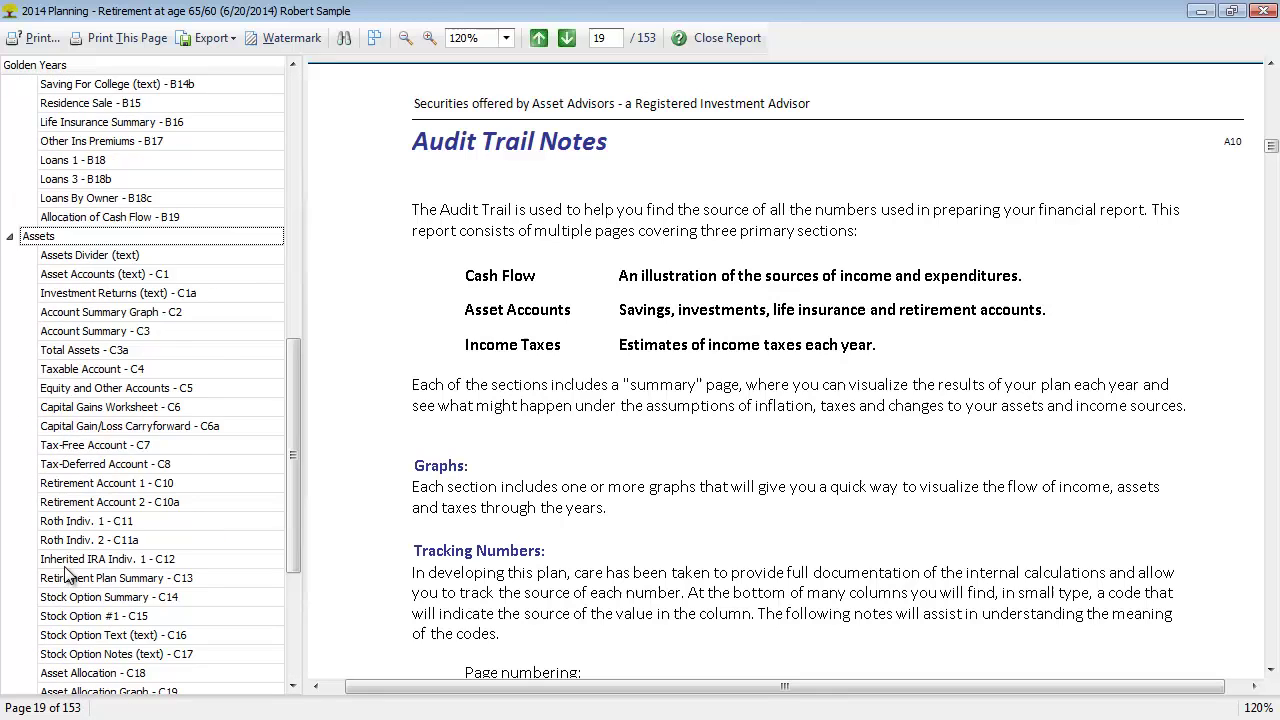
pyautogui.scroll(15, 68, 571)
pyautogui.scroll(-5, 68, 561)
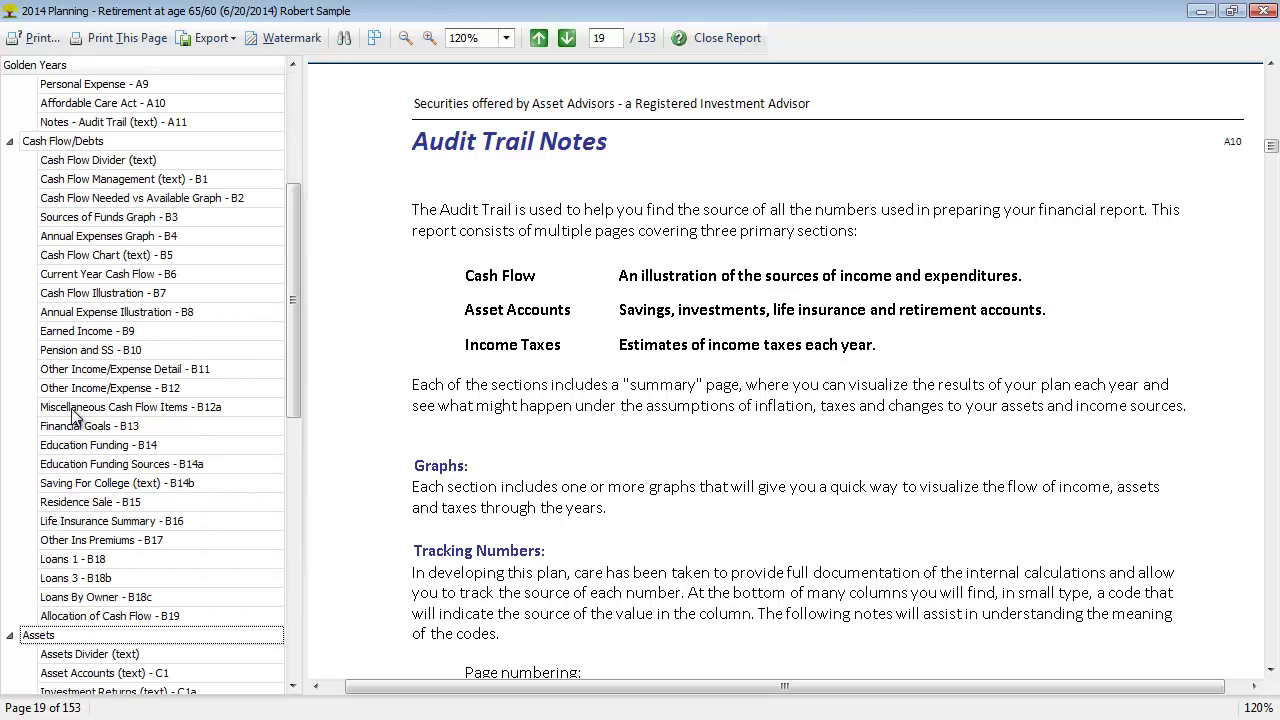
# - Examine the Cash Flow Illustration report, its columns and the source codes beneath them
pyautogui.click(87, 313)
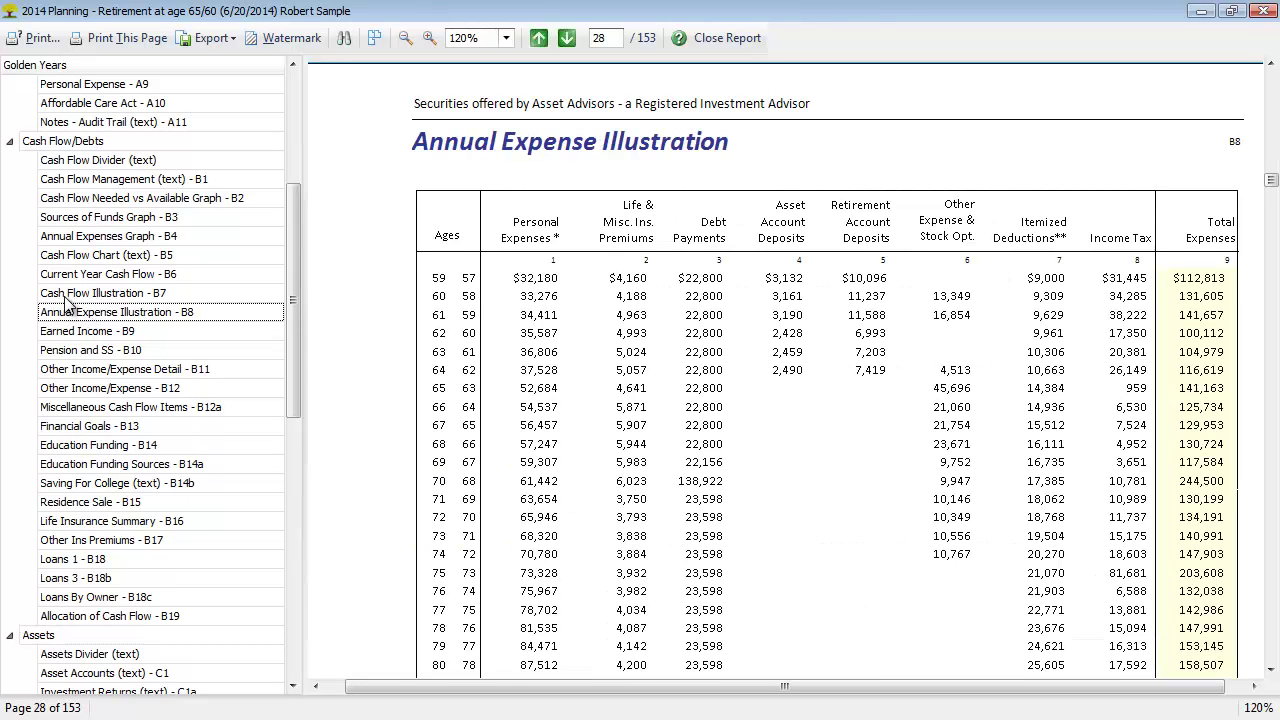
pyautogui.click(68, 295)
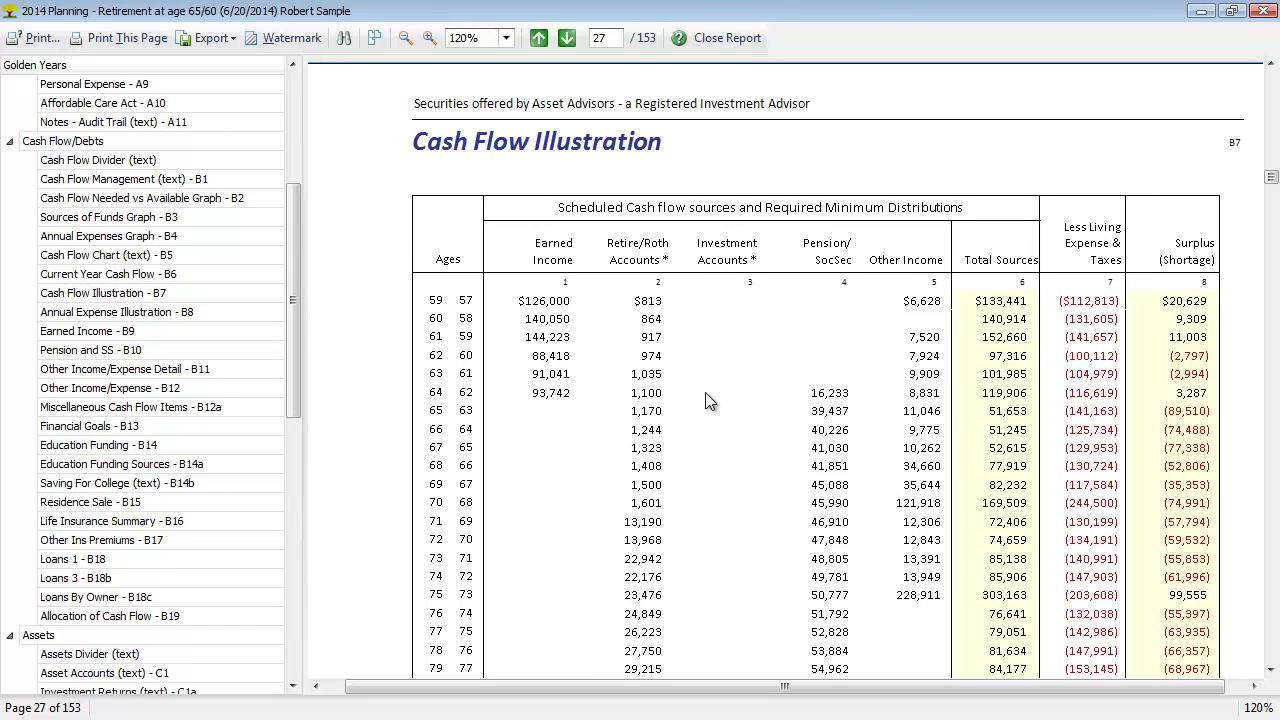
pyautogui.scroll(-2, 705, 392)
pyautogui.scroll(1, 705, 392)
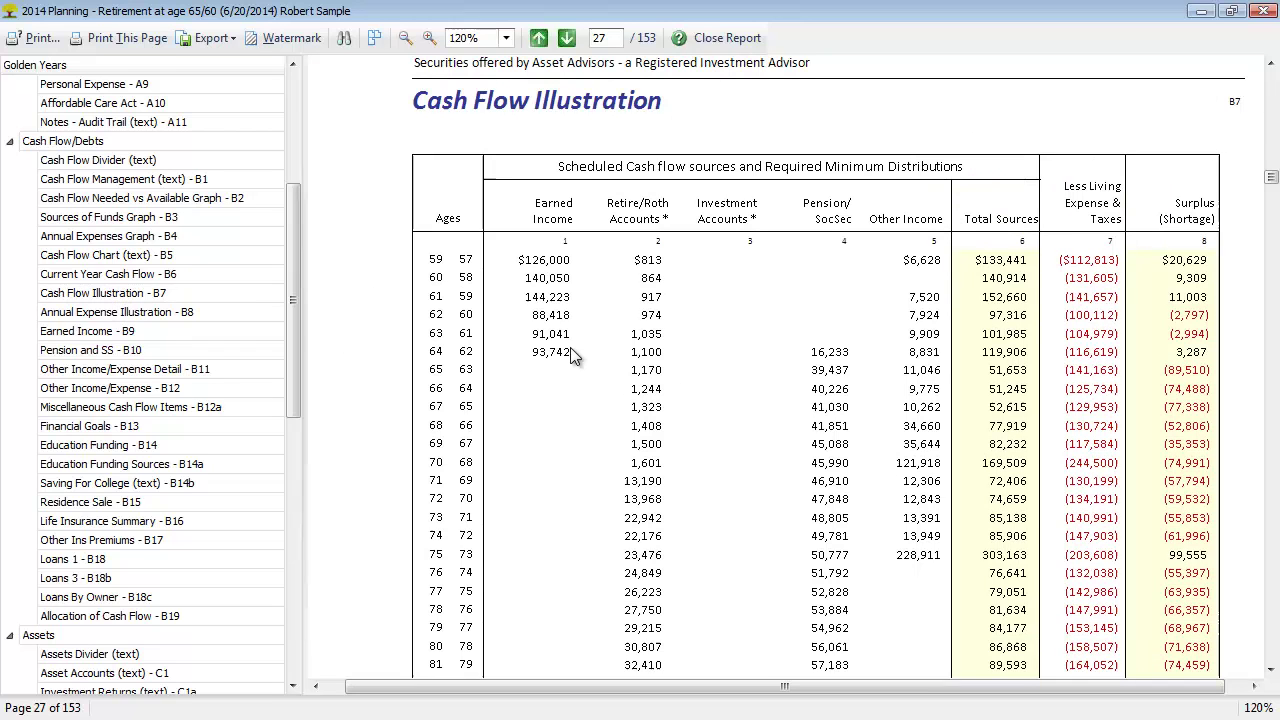
pyautogui.click(61, 296)
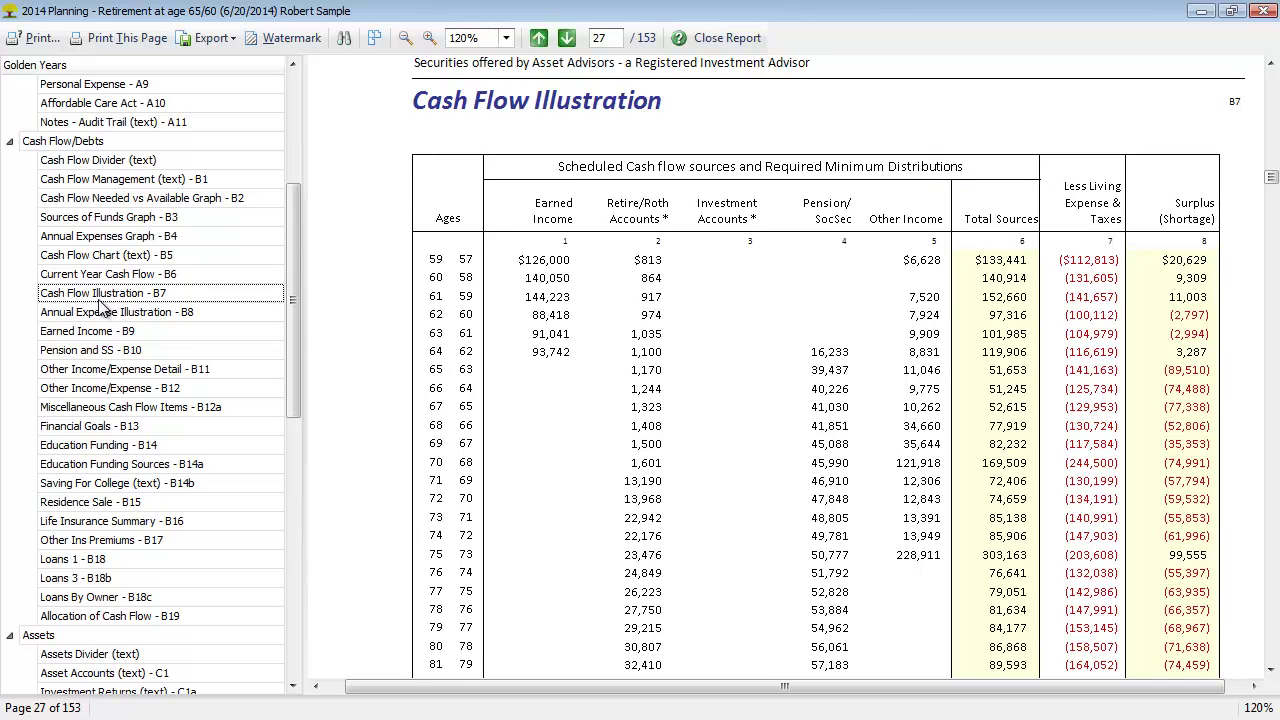
pyautogui.scroll(-6, 476, 342)
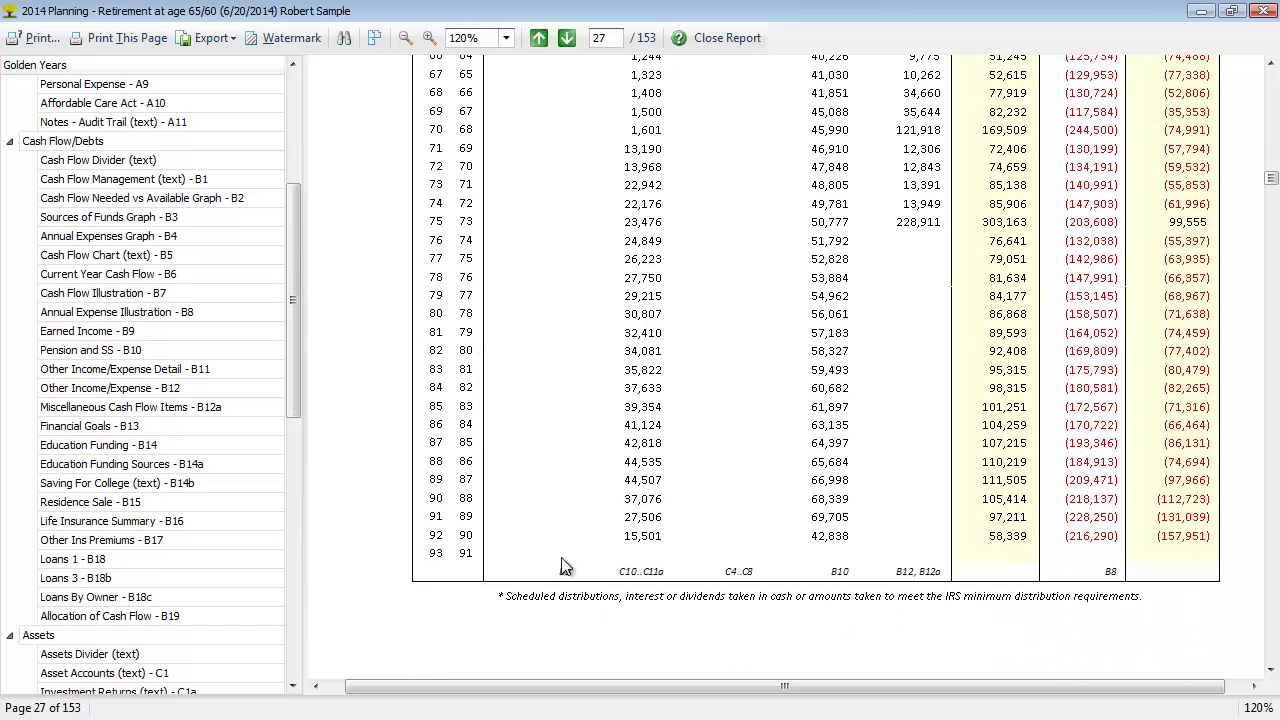
pyautogui.scroll(6, 562, 585)
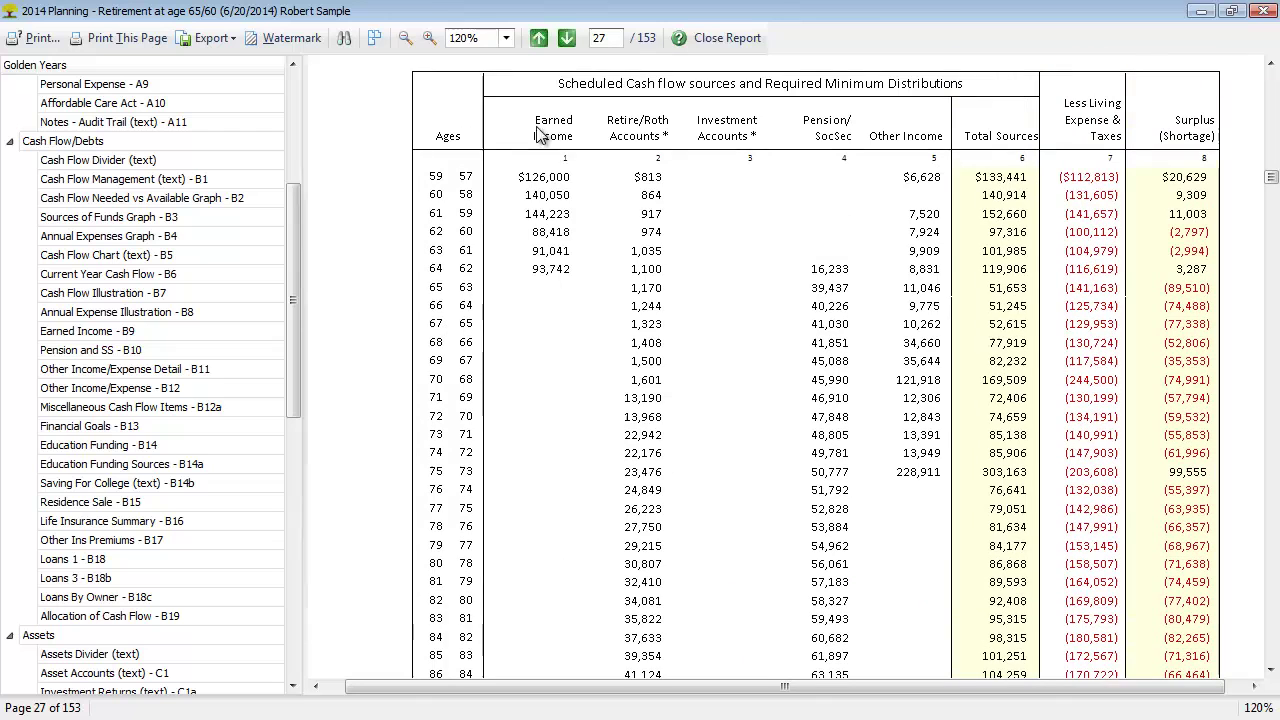
# - Trace the Earned Income column by its B9 source code to the Earned Income Schedule, and return to the Cash Flow Illustration
pyautogui.scroll(-3, 502, 486)
pyautogui.scroll(-3, 503, 488)
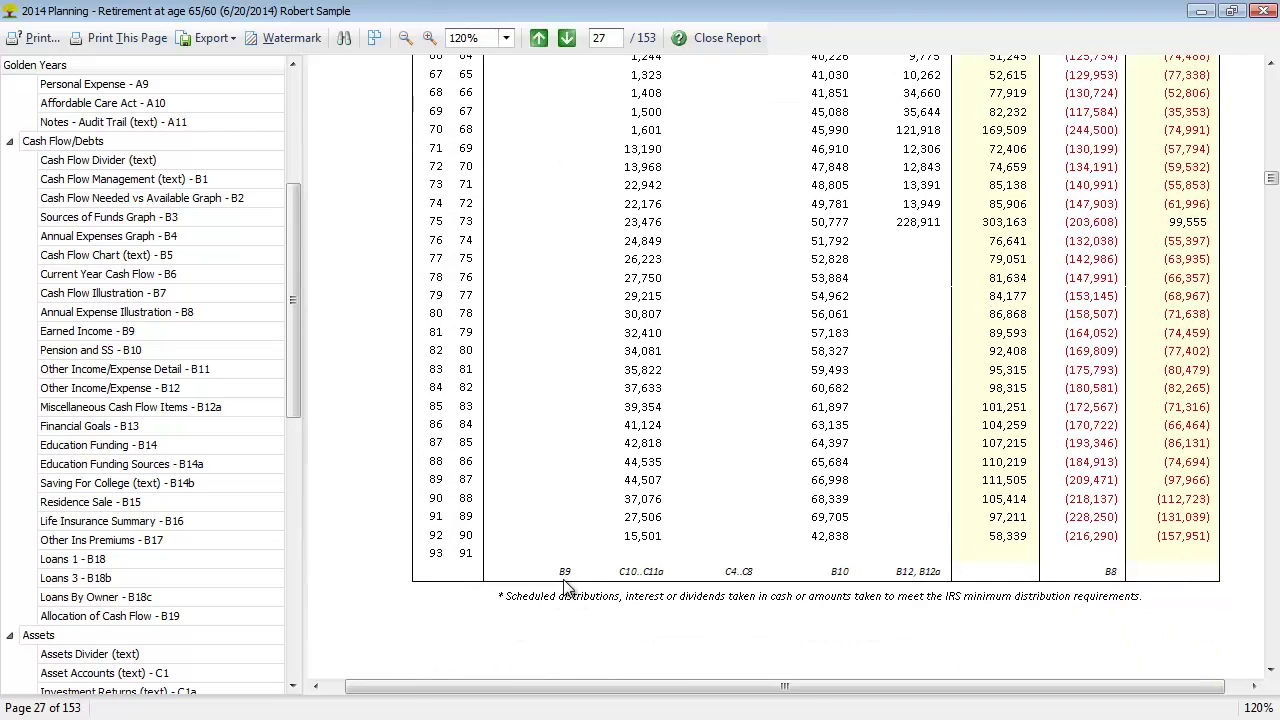
pyautogui.click(104, 330)
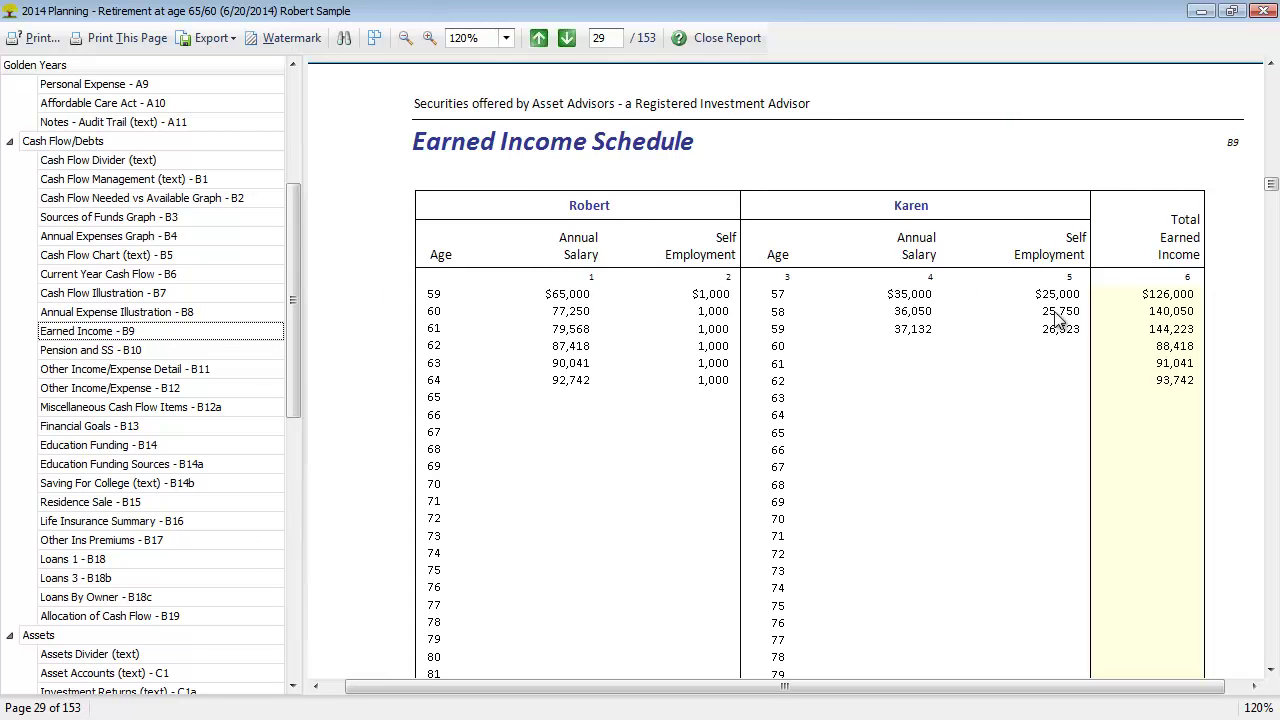
pyautogui.click(125, 296)
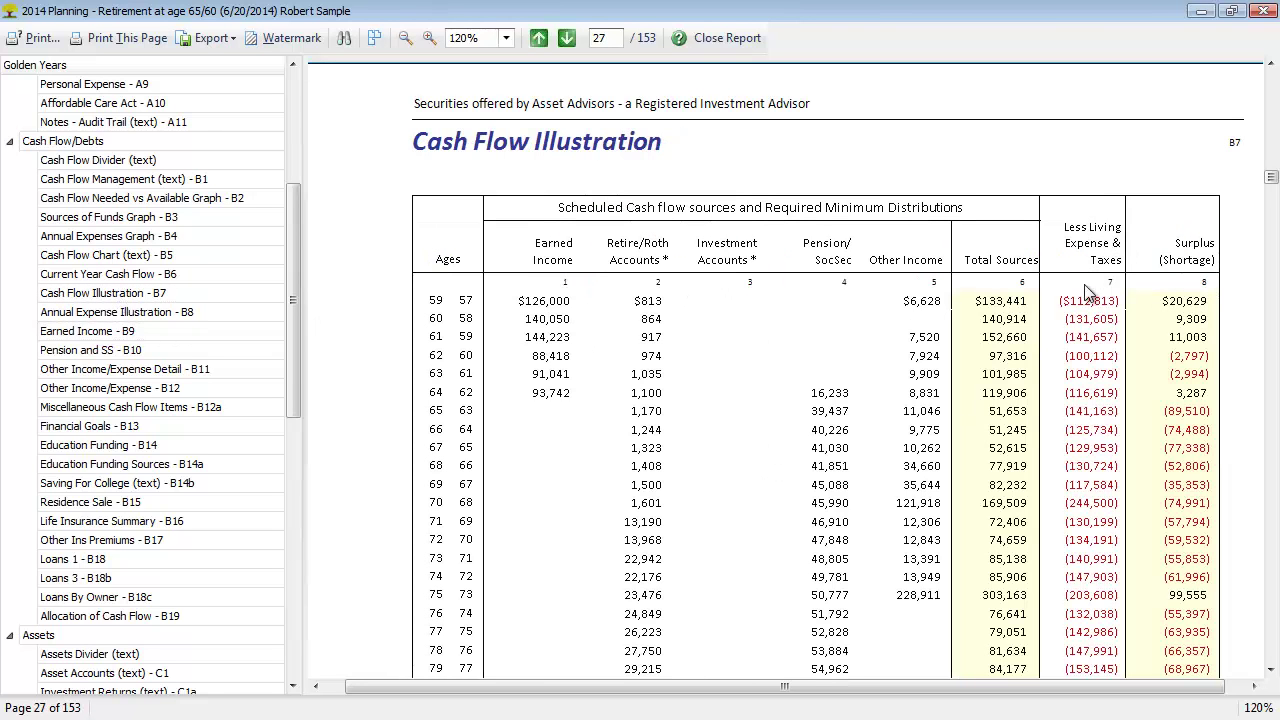
# - Trace the Less Living Expense & Taxes column by its B8 code to the Annual Expense Illustration and examine that report's source codes
pyautogui.scroll(-5, 1090, 348)
pyautogui.scroll(-5, 1088, 348)
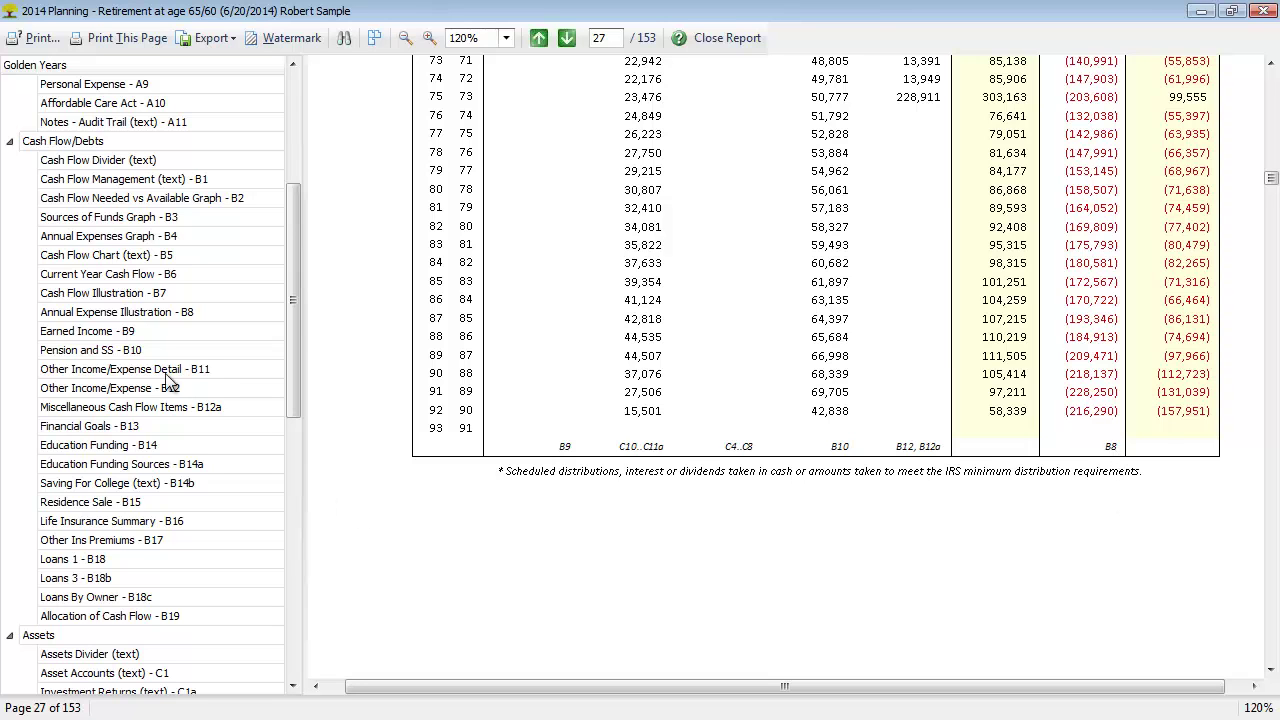
pyautogui.click(120, 316)
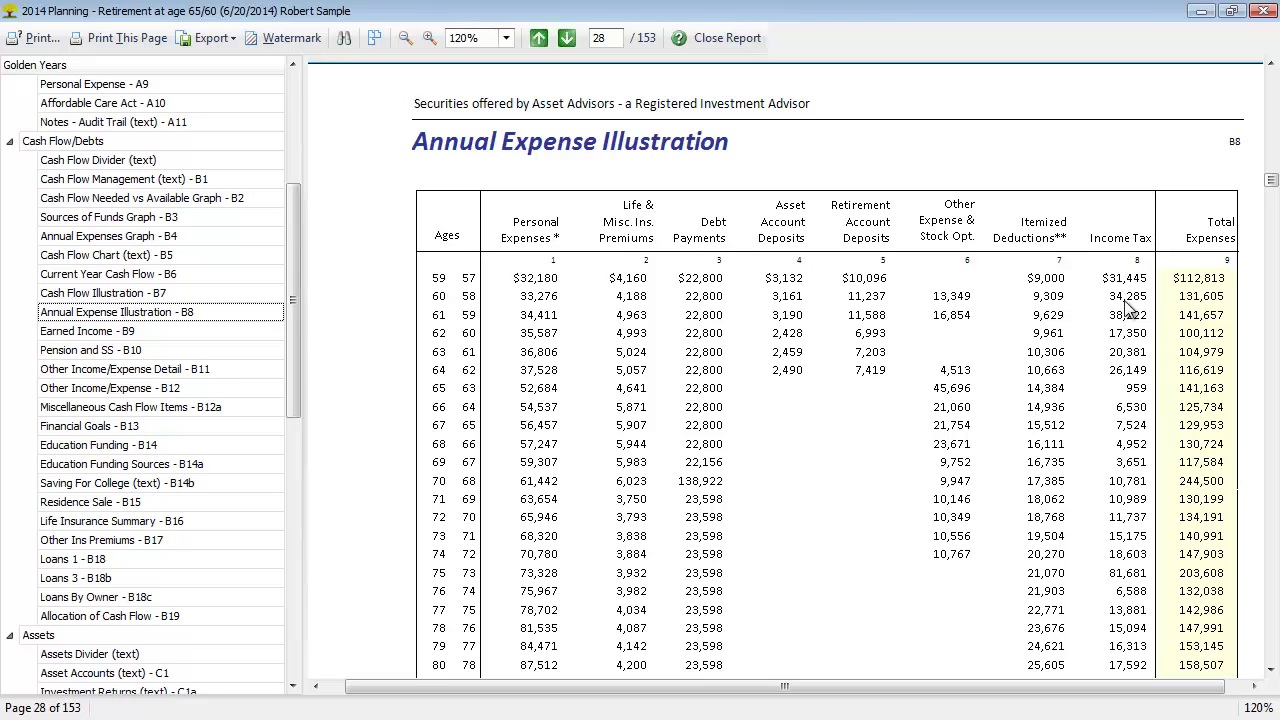
pyautogui.scroll(-7, 1115, 375)
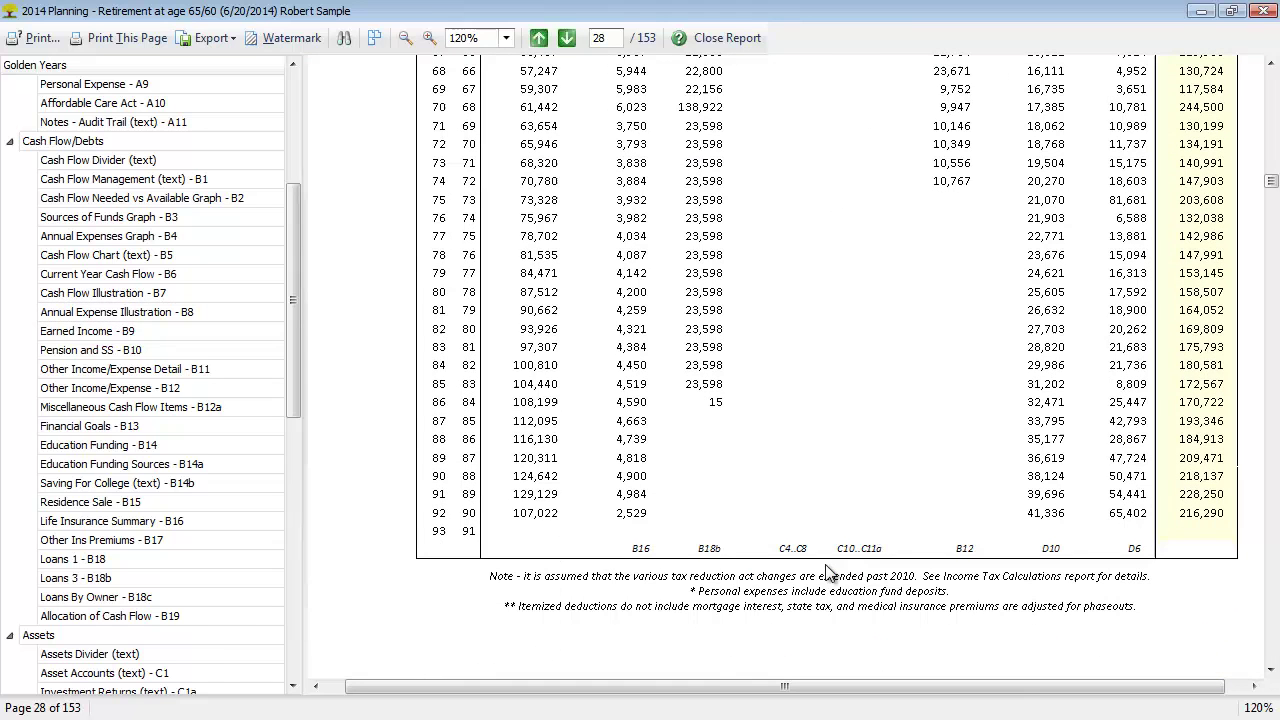
# - Collapse the Introduction and Cash Flow/Debts sections in the report's page listing
pyautogui.moveTo(292, 357); pyautogui.dragTo(288, 247)
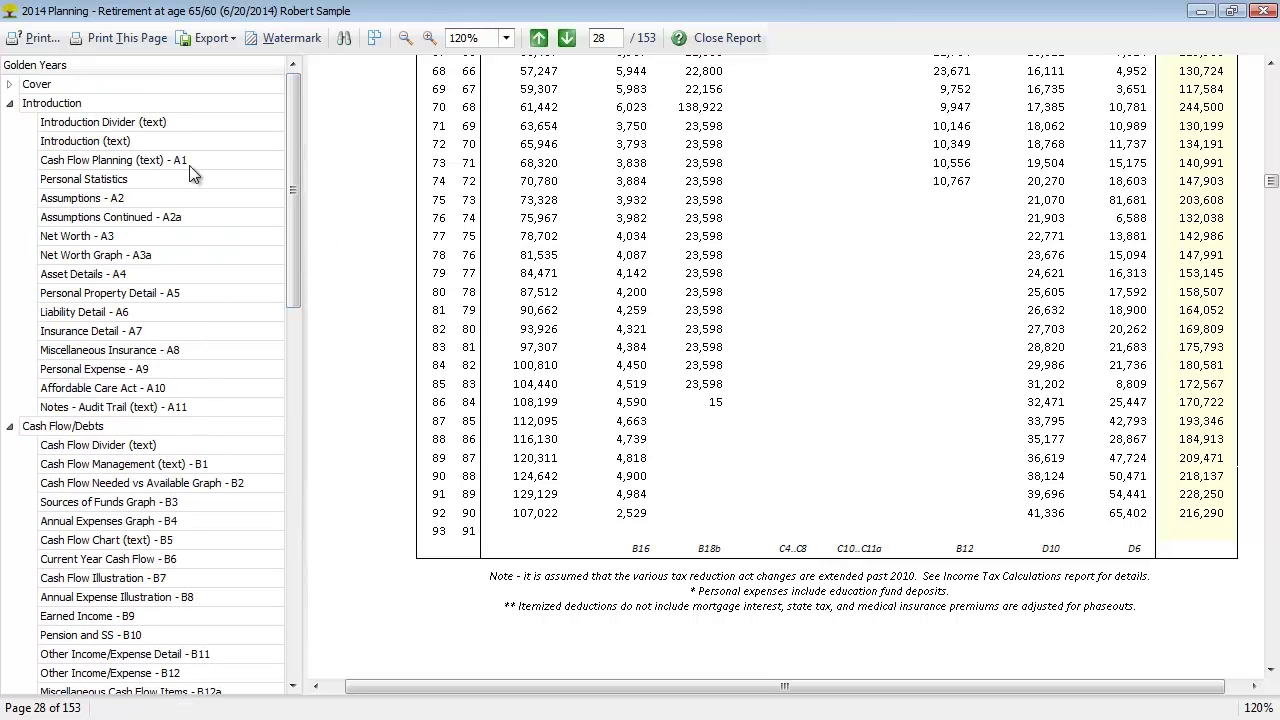
pyautogui.click(10, 104)
pyautogui.doubleClick(41, 127)
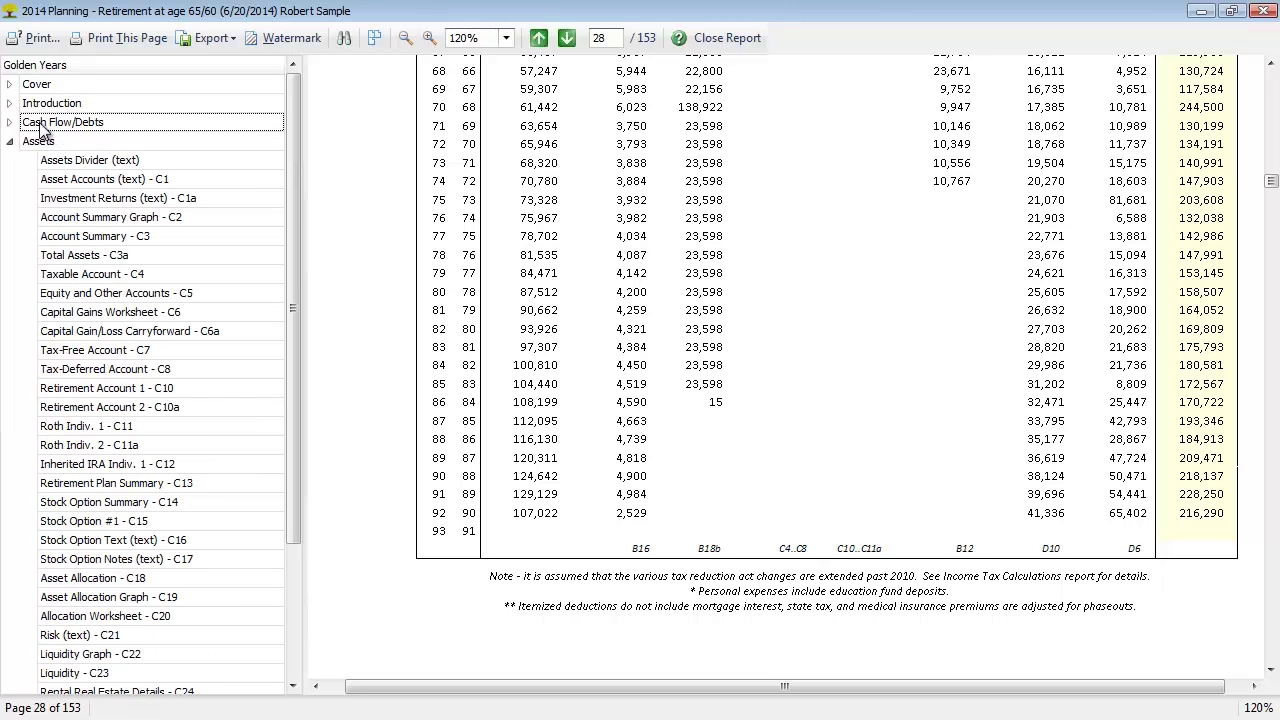